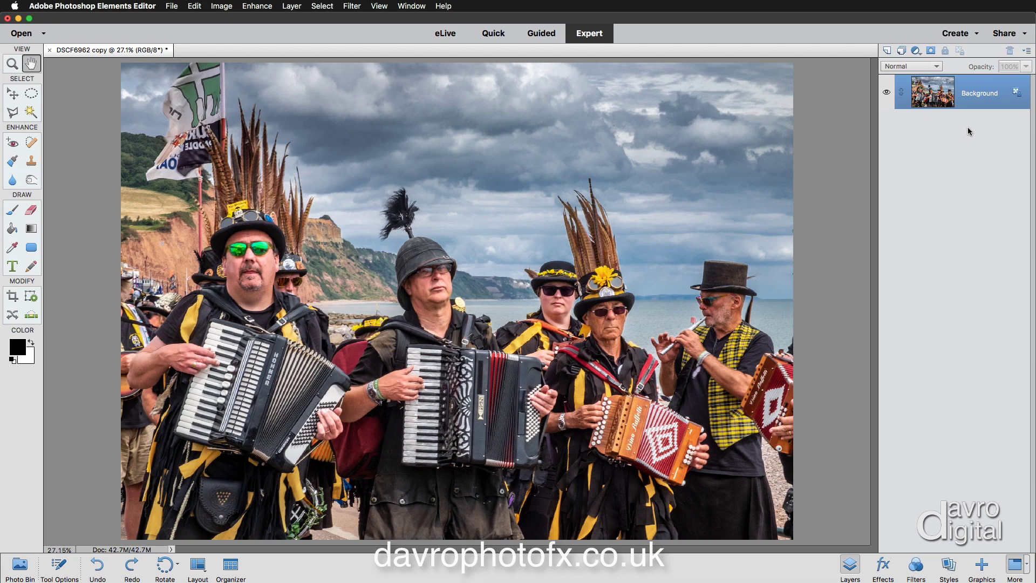
# Duplicate the Background layer and rename the copy B/W.
pyautogui.press('super+j')
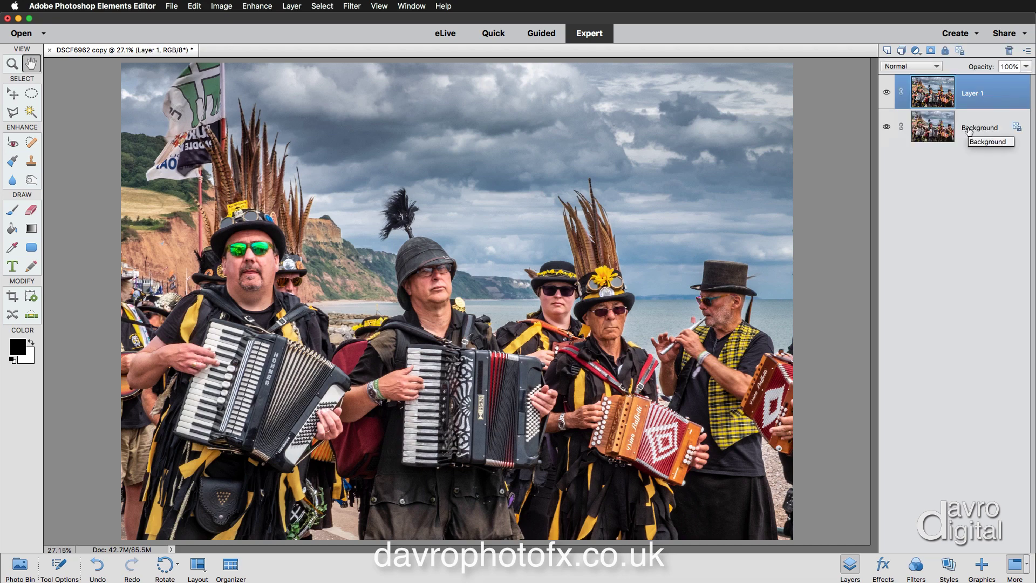
pyautogui.doubleClick(971, 94)
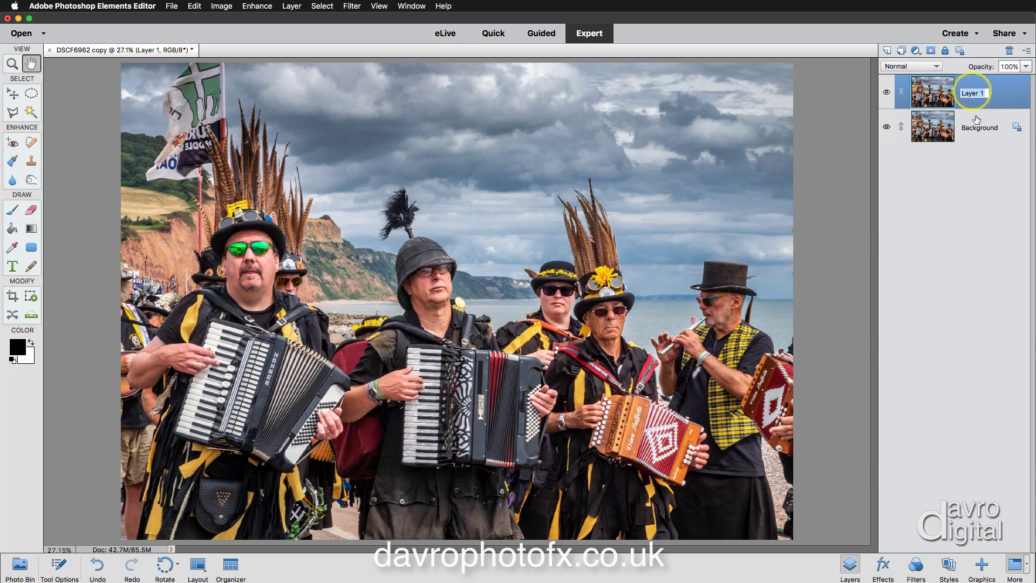
pyautogui.write('B/W')
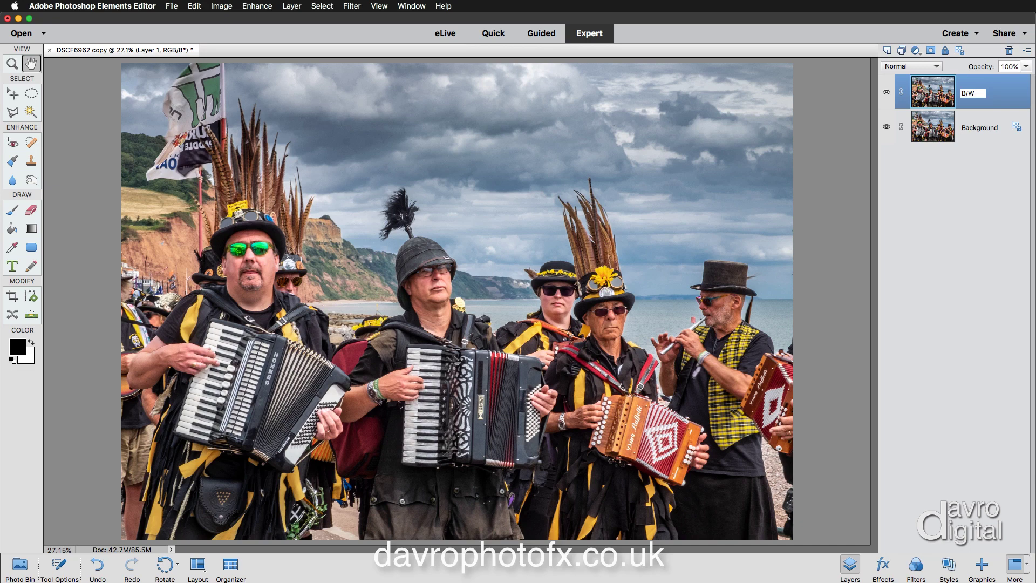
pyautogui.press('Return')
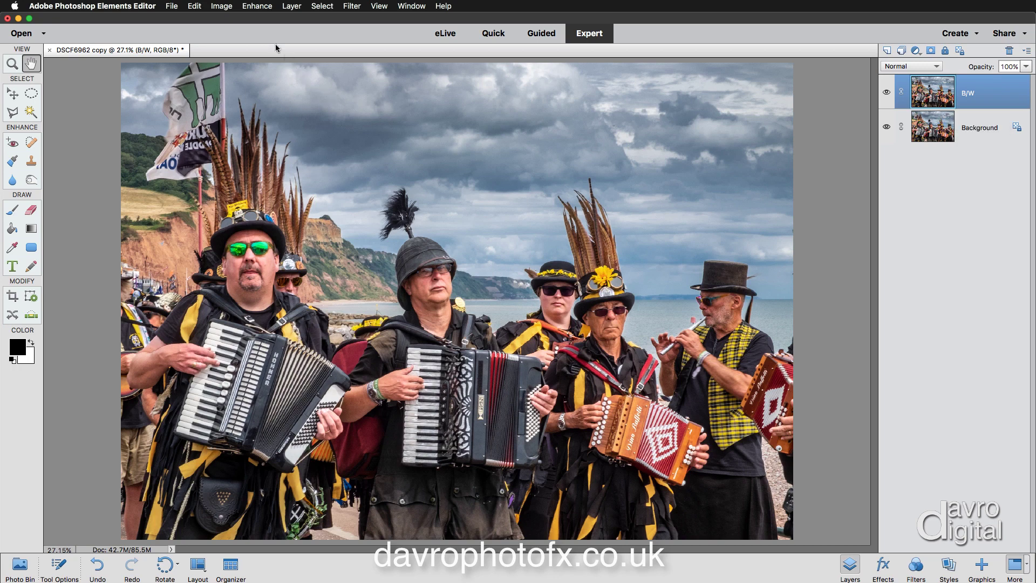
# Remove the color from the B/W layer with the Remove Color adjustment.
pyautogui.click(254, 8)
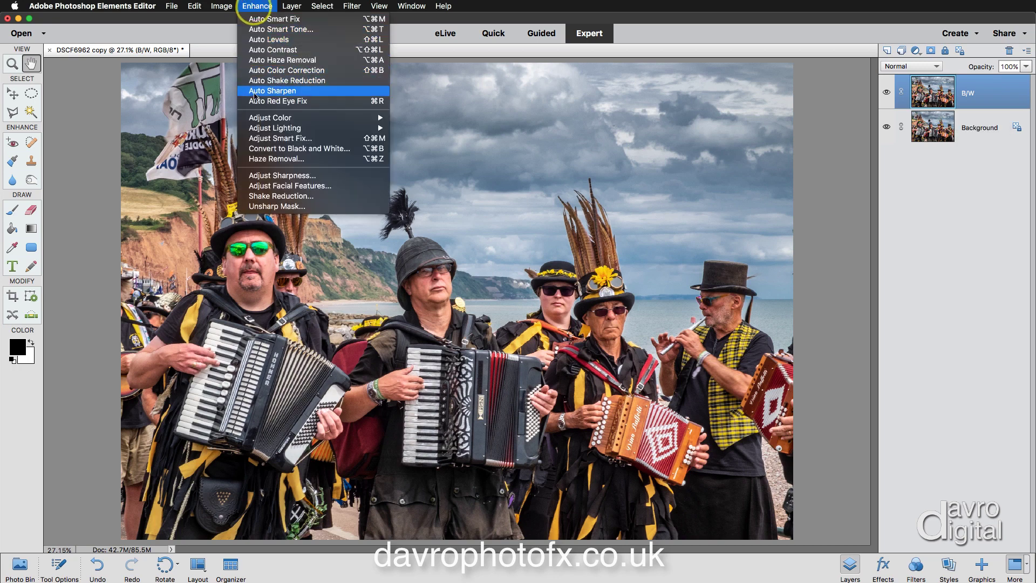
pyautogui.moveTo(280, 119)
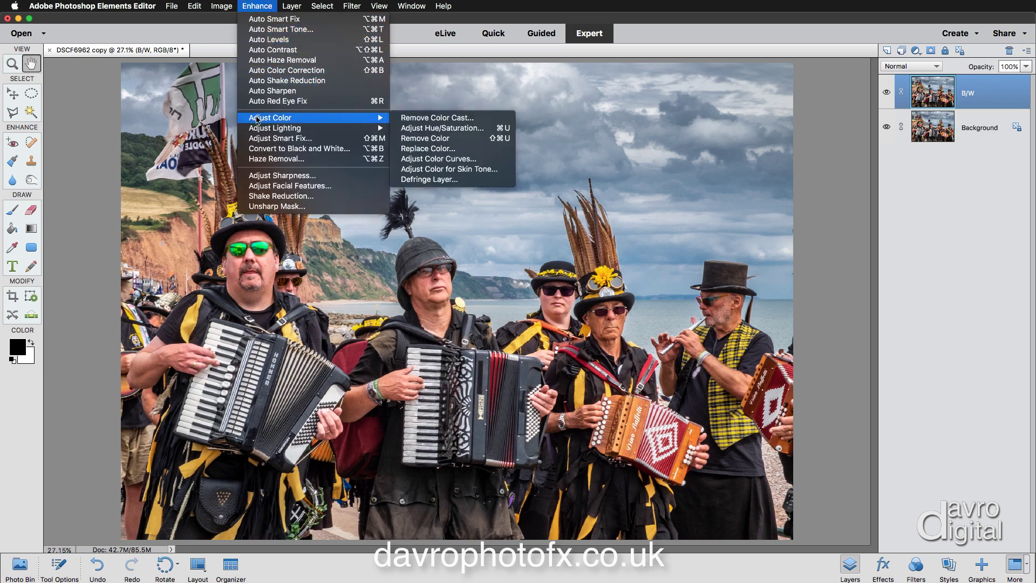
pyautogui.click(414, 140)
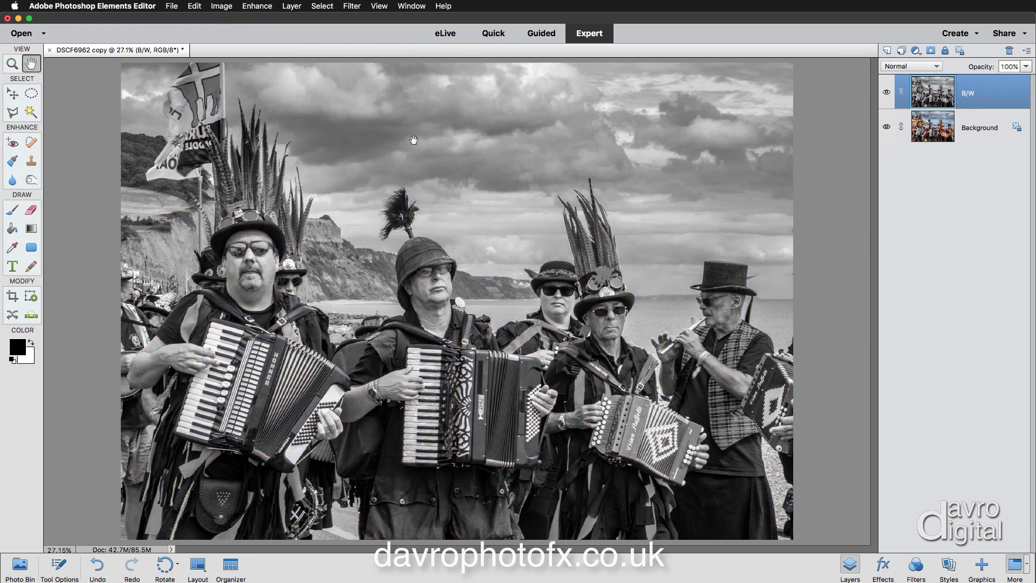
# Start a Shadows/Highlights adjustment on the B/W layer with Lighten Shadows at 18% and Darken Highlights at 0%.
pyautogui.click(249, 7)
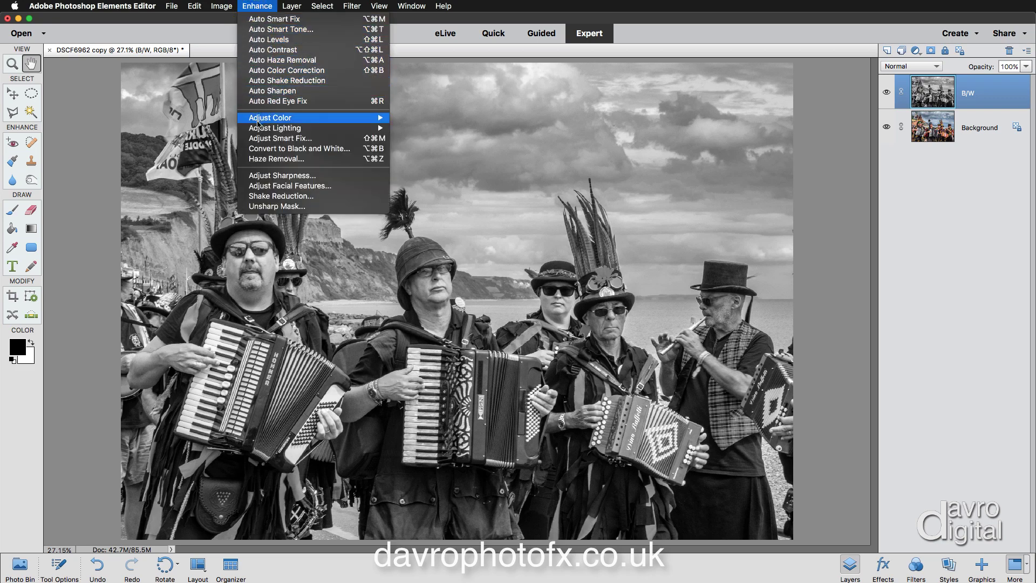
pyautogui.moveTo(259, 130)
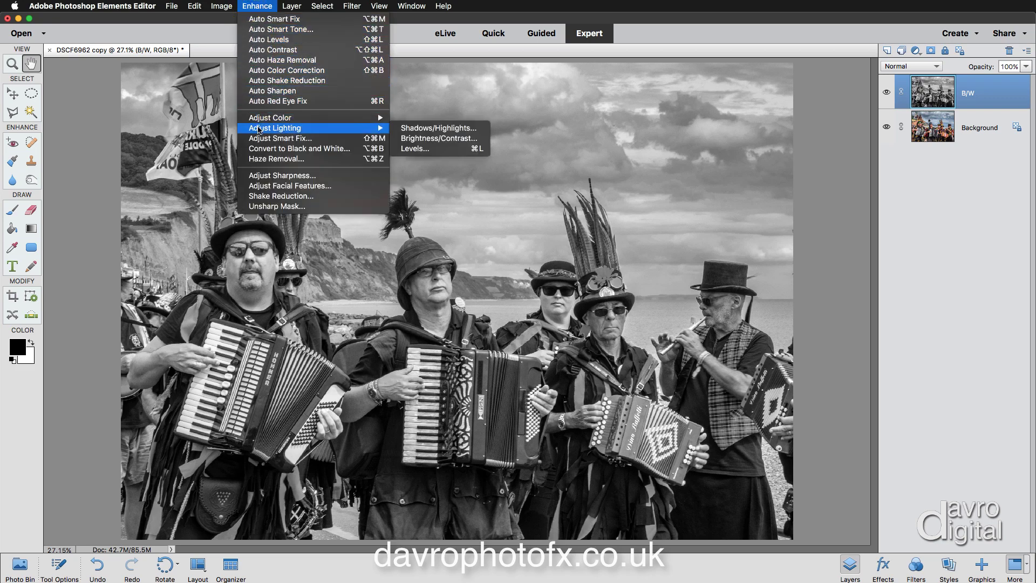
pyautogui.click(416, 128)
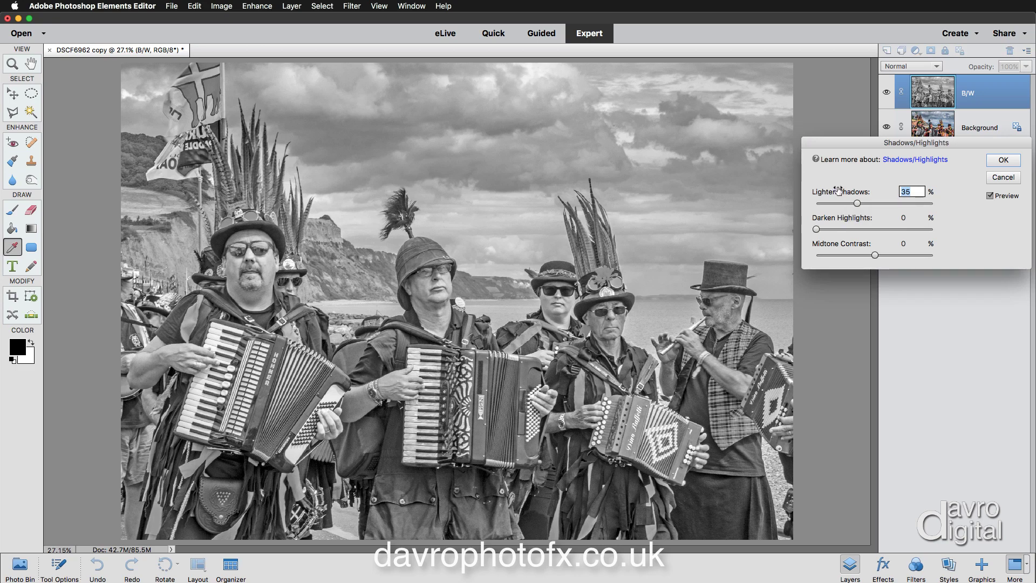
pyautogui.click(838, 190)
pyautogui.moveTo(838, 190); pyautogui.dragTo(829, 190)
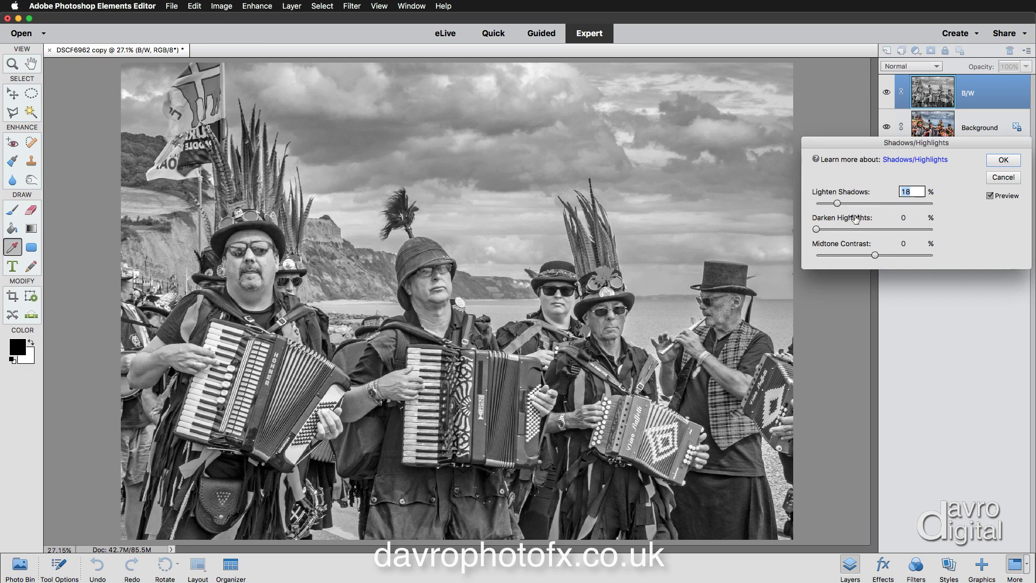
pyautogui.moveTo(849, 219); pyautogui.dragTo(851, 220)
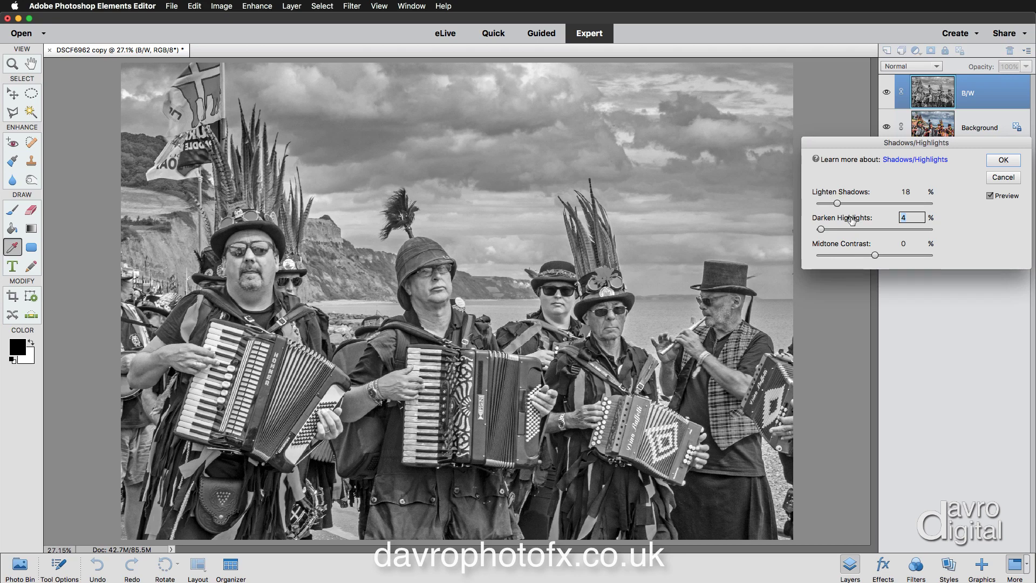
pyautogui.moveTo(852, 219); pyautogui.dragTo(842, 219)
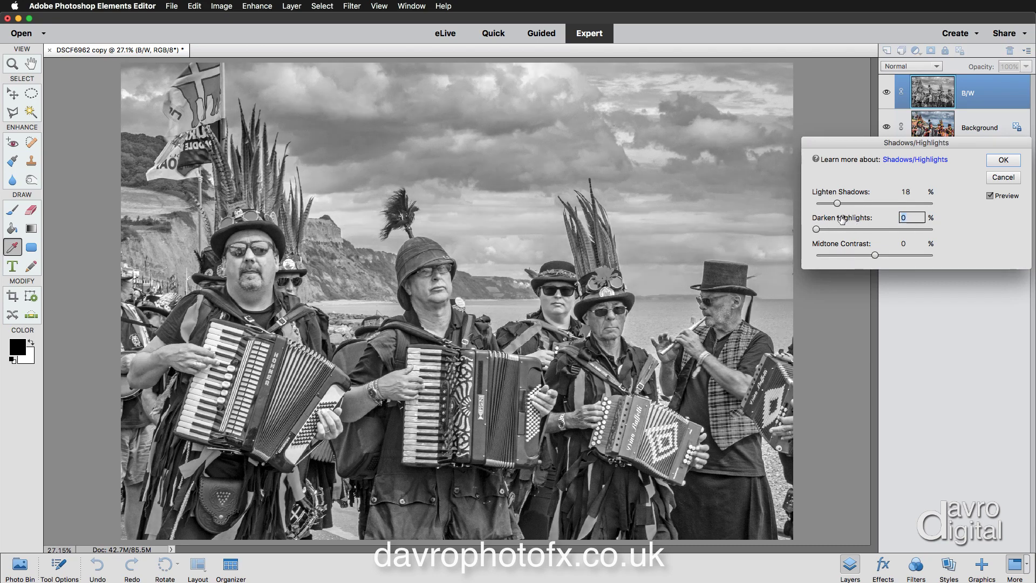
pyautogui.hotkey('shift', 'Tab')
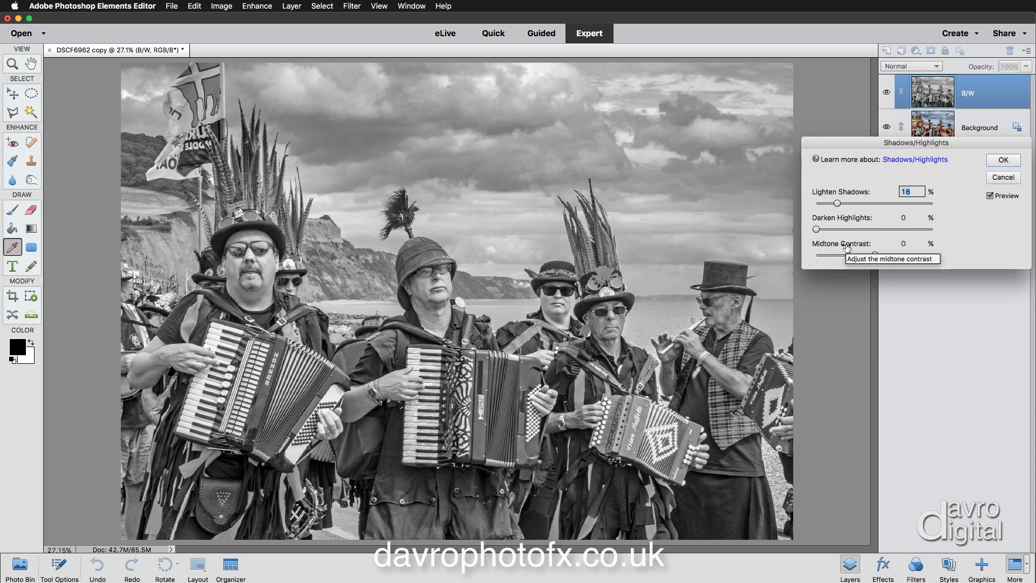
# Set Midtone Contrast to +17%, compare the image with the preview off and on, and apply the Shadows/Highlights adjustment.
pyautogui.moveTo(847, 247)
pyautogui.mouseDown()
pyautogui.moveTo(837, 247)
pyautogui.moveTo(858, 248)
pyautogui.mouseUp()
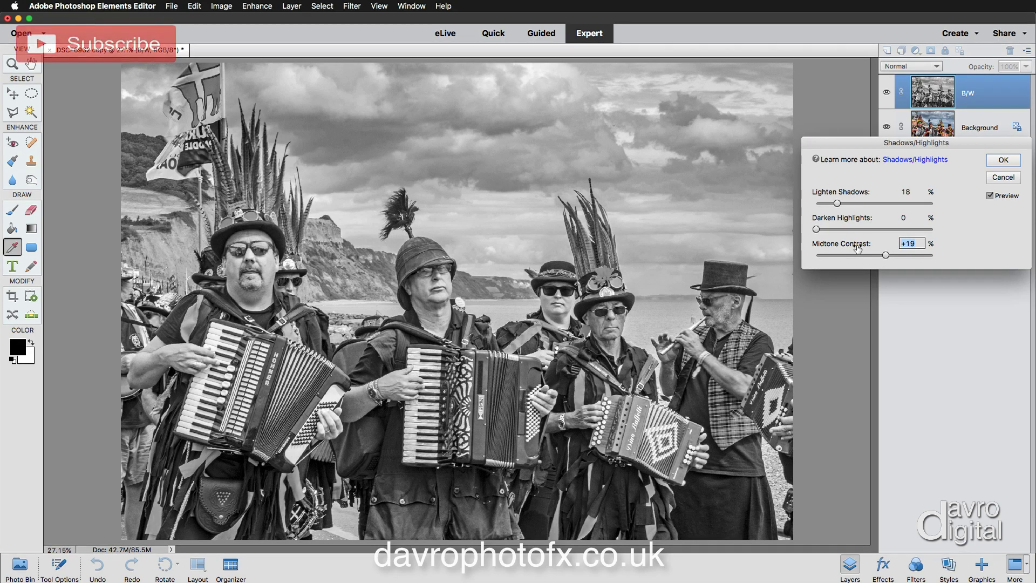
pyautogui.moveTo(858, 248); pyautogui.dragTo(857, 248)
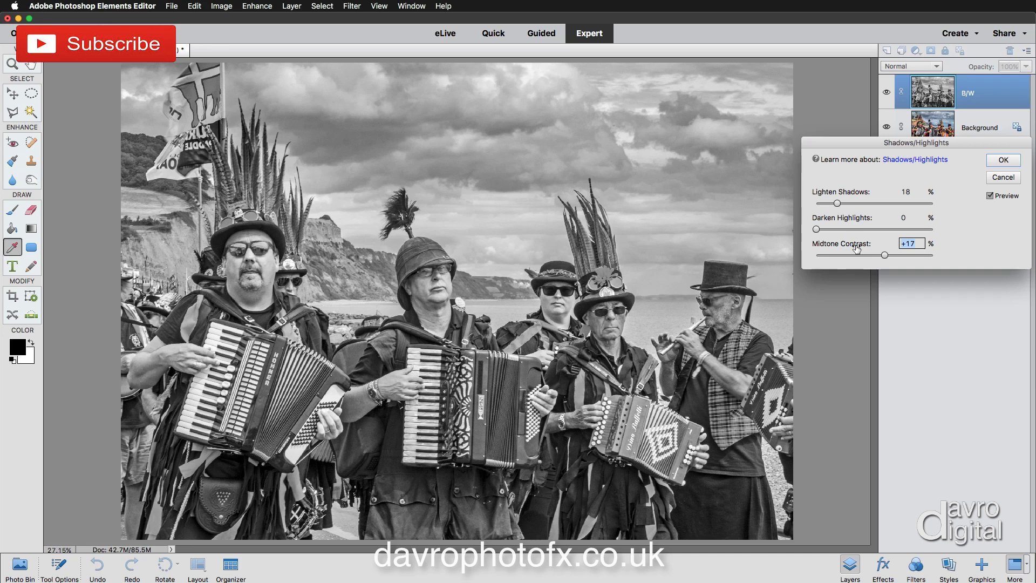
pyautogui.press('Tab')
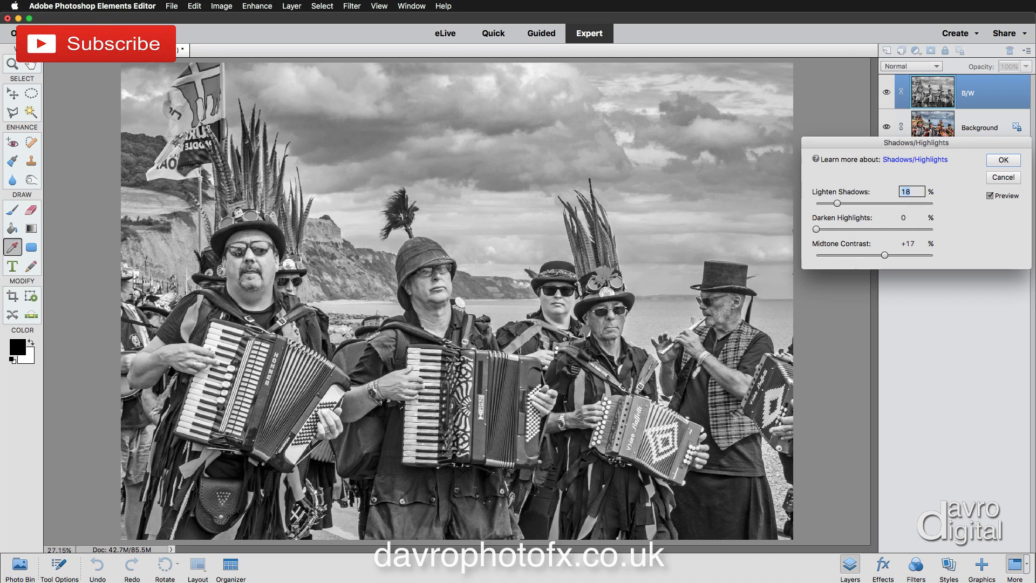
pyautogui.click(990, 195)
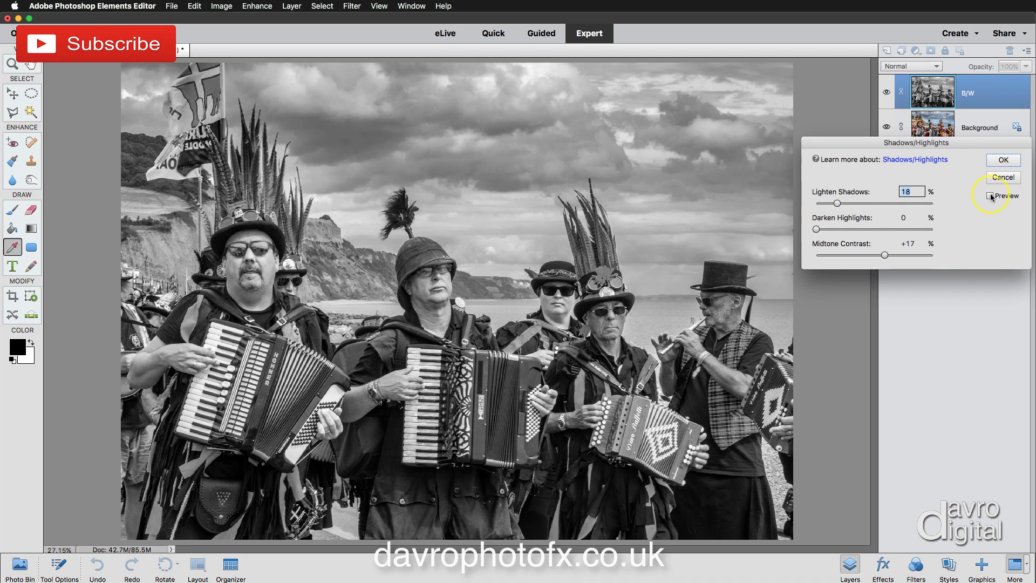
pyautogui.click(991, 196)
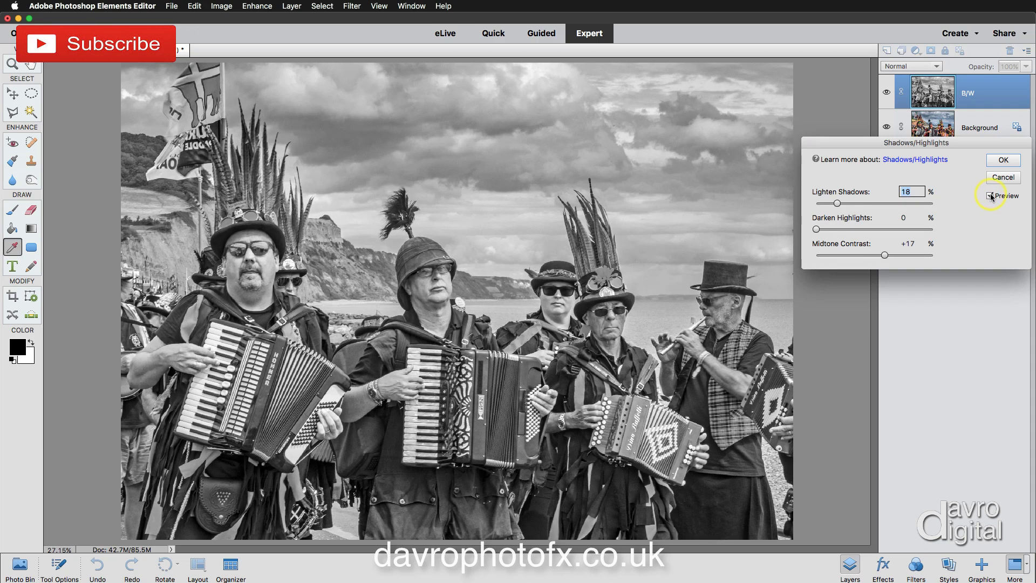
pyautogui.click(1003, 160)
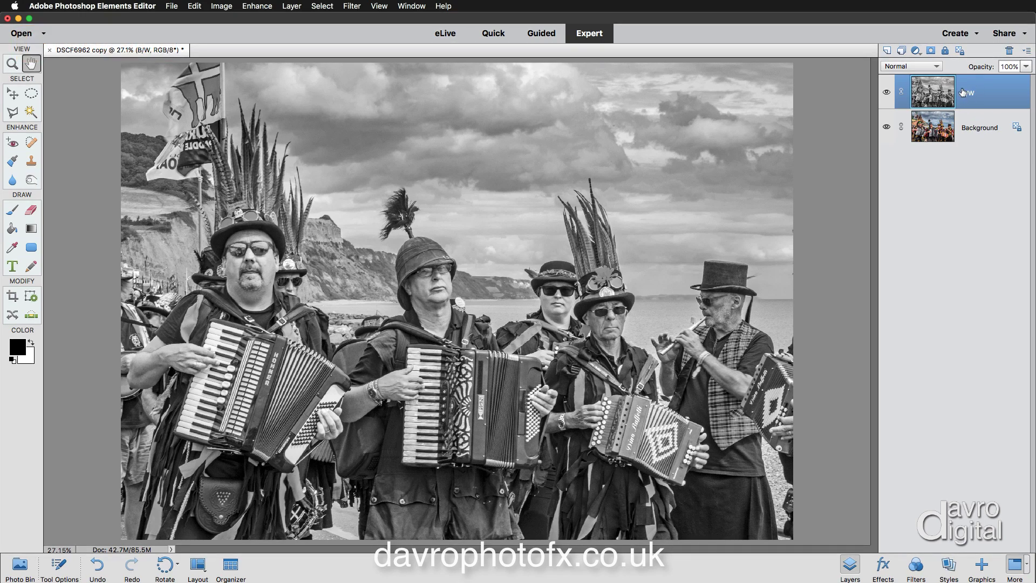
# Add a new empty layer above B/W and name it gradient.
pyautogui.click(887, 52)
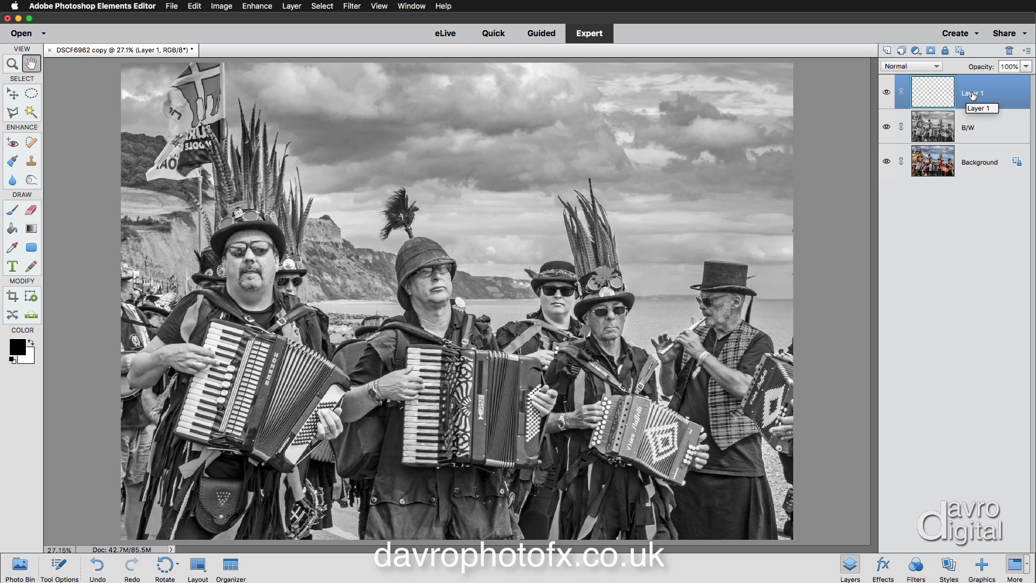
pyautogui.doubleClick(971, 98)
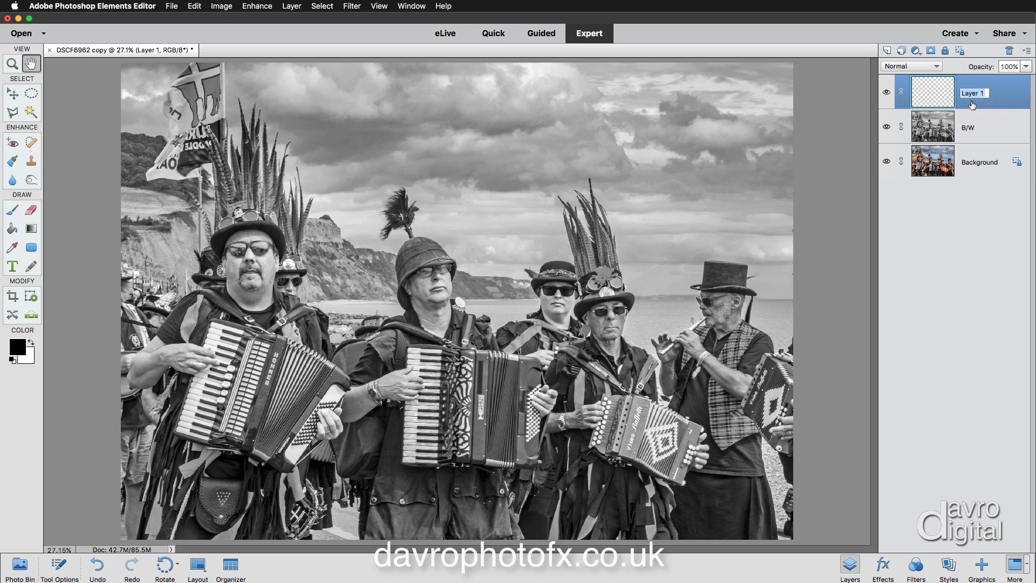
pyautogui.write('gradient')
pyautogui.press('Return')
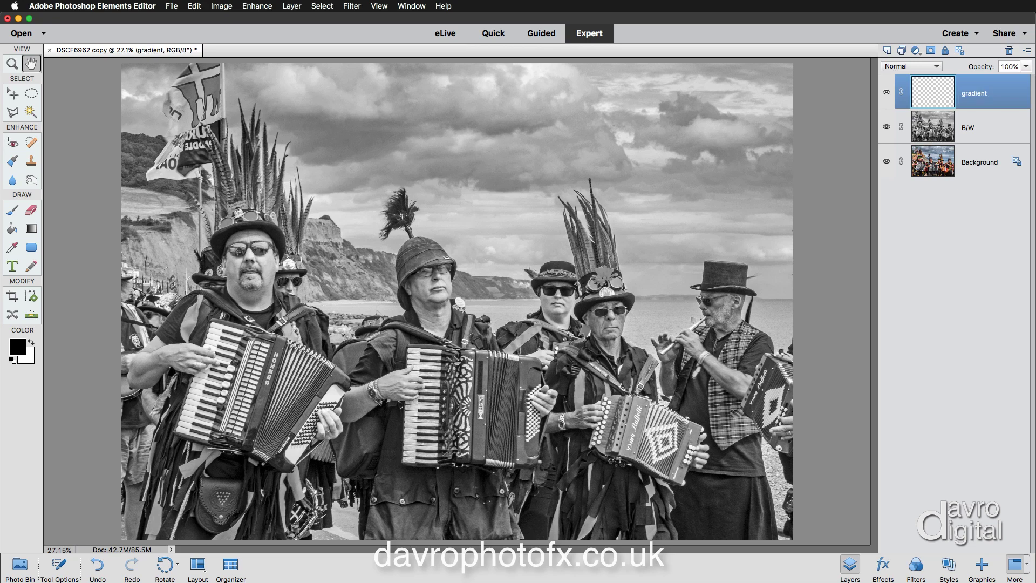
# Activate the Gradient tool with the Radial gradient type.
pyautogui.click(32, 229)
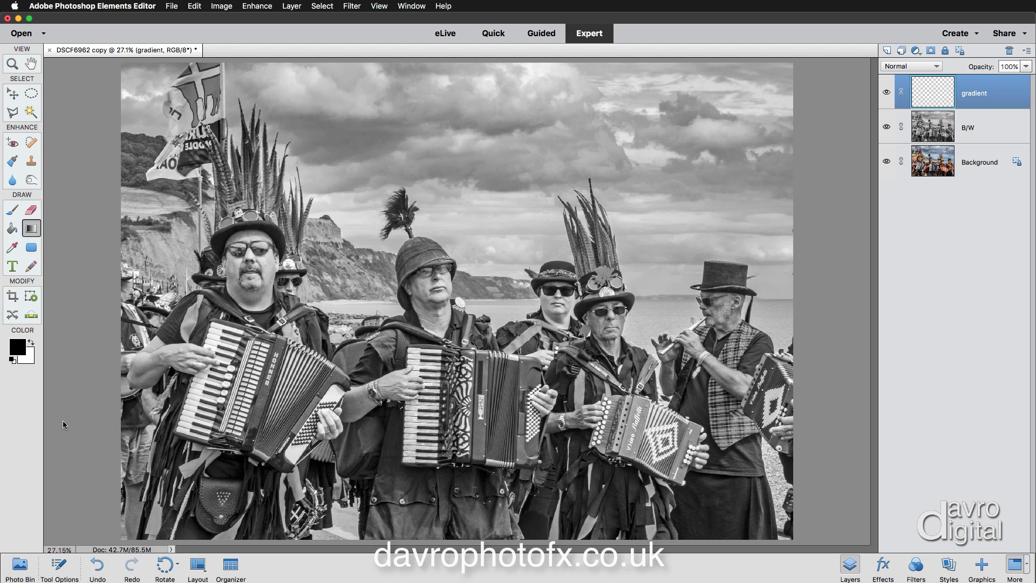
pyautogui.click(59, 565)
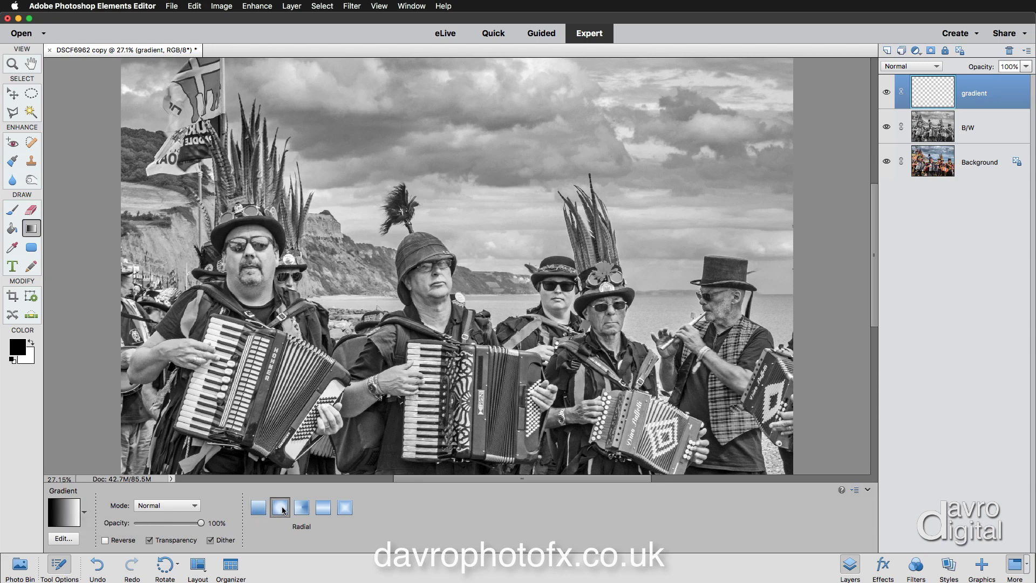
pyautogui.click(66, 511)
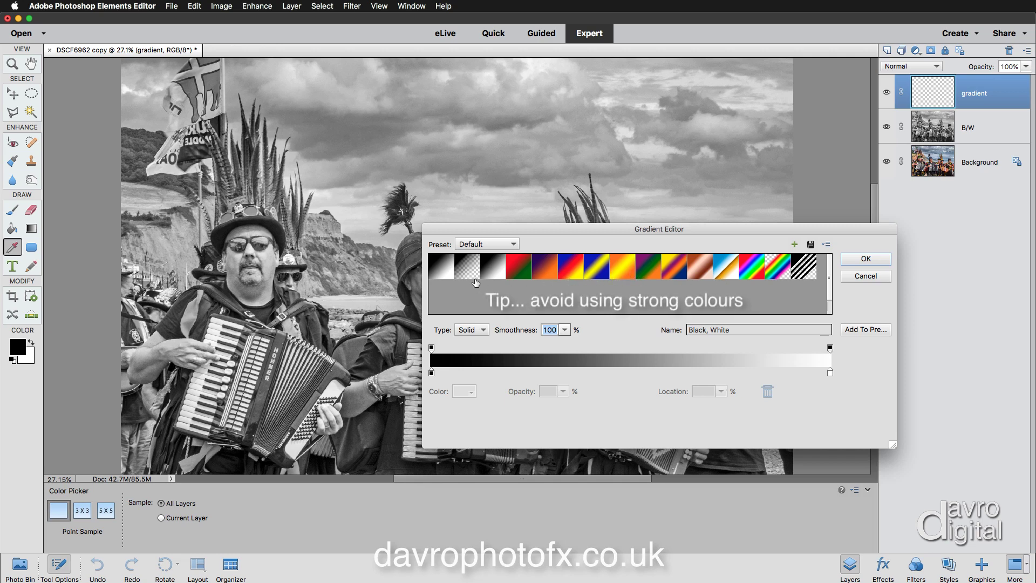
pyautogui.click(475, 244)
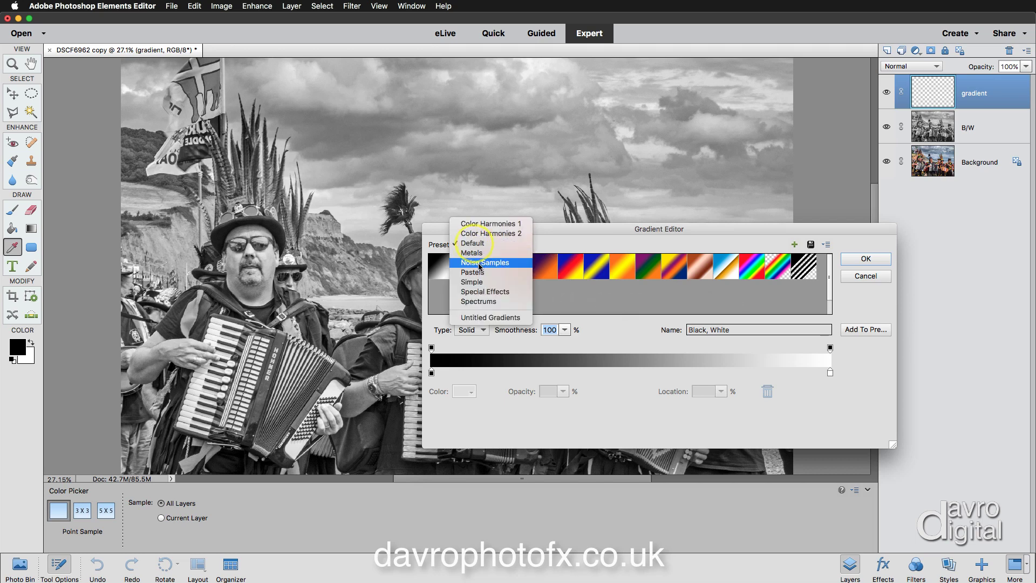
pyautogui.click(865, 277)
pyautogui.click(865, 276)
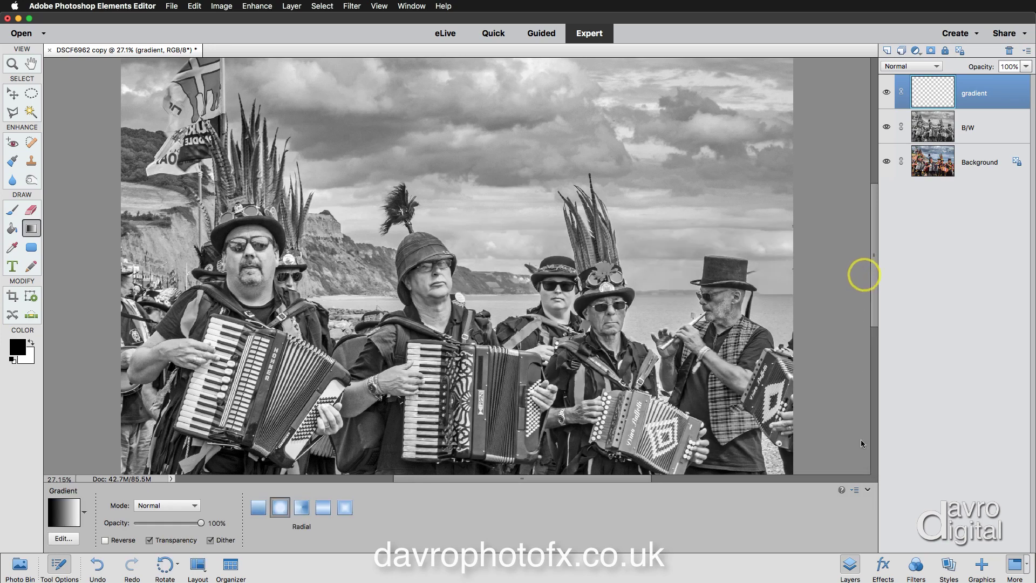
# Load the Color Harmonies 1 gradient set and choose a pastel multicolor gradient from it.
pyautogui.click(867, 490)
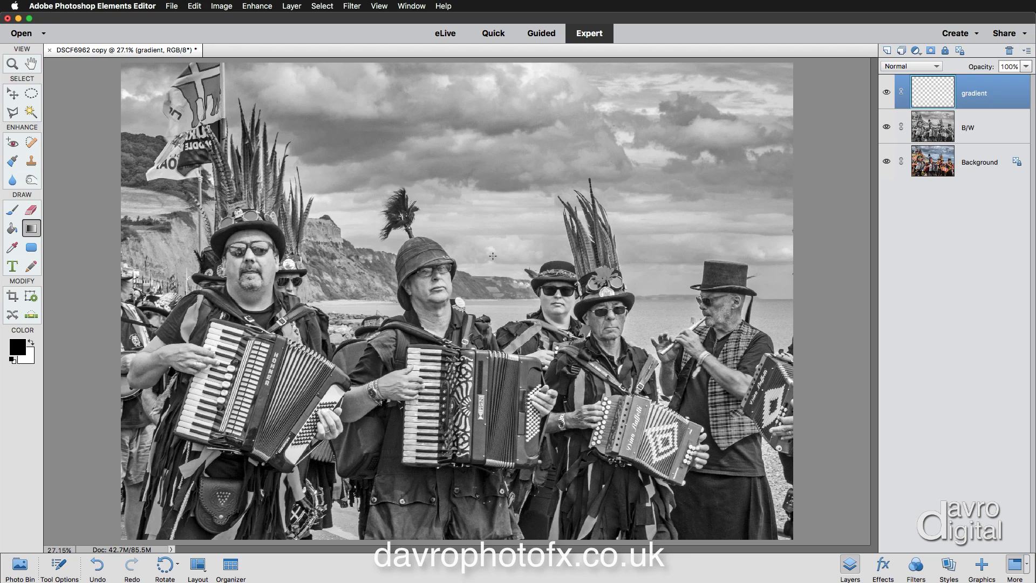
pyautogui.rightClick(492, 286)
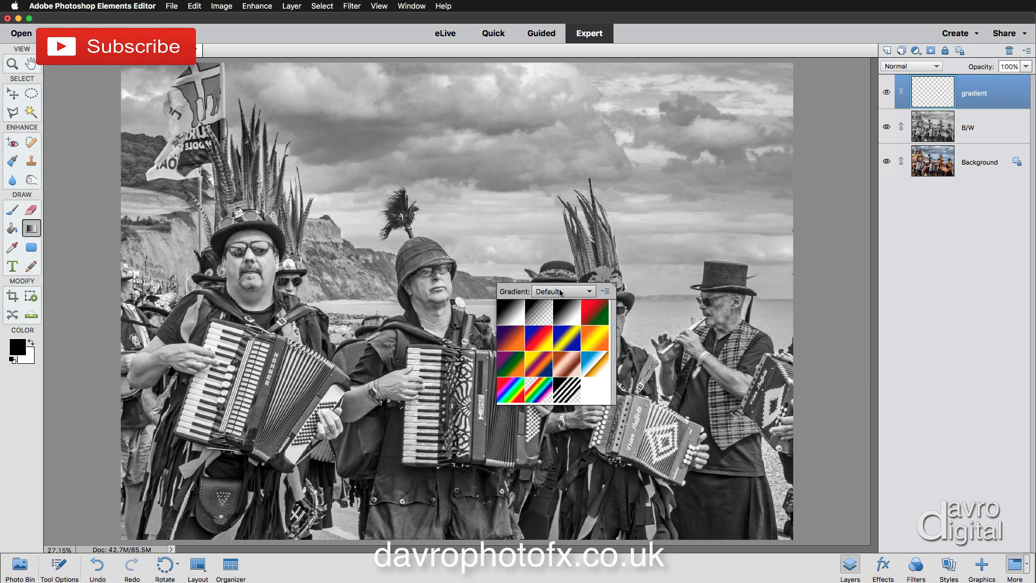
pyautogui.click(560, 292)
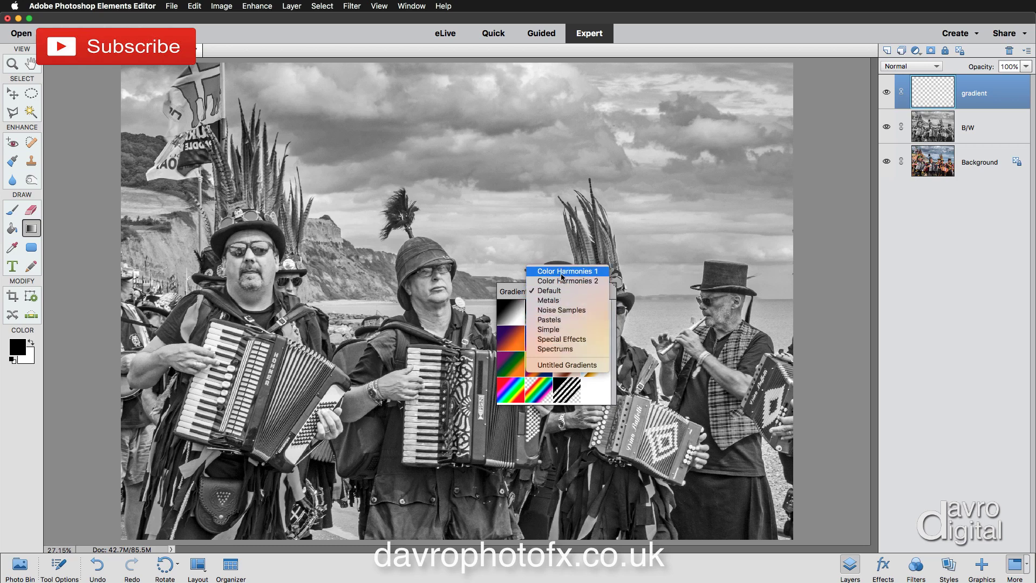
pyautogui.click(561, 272)
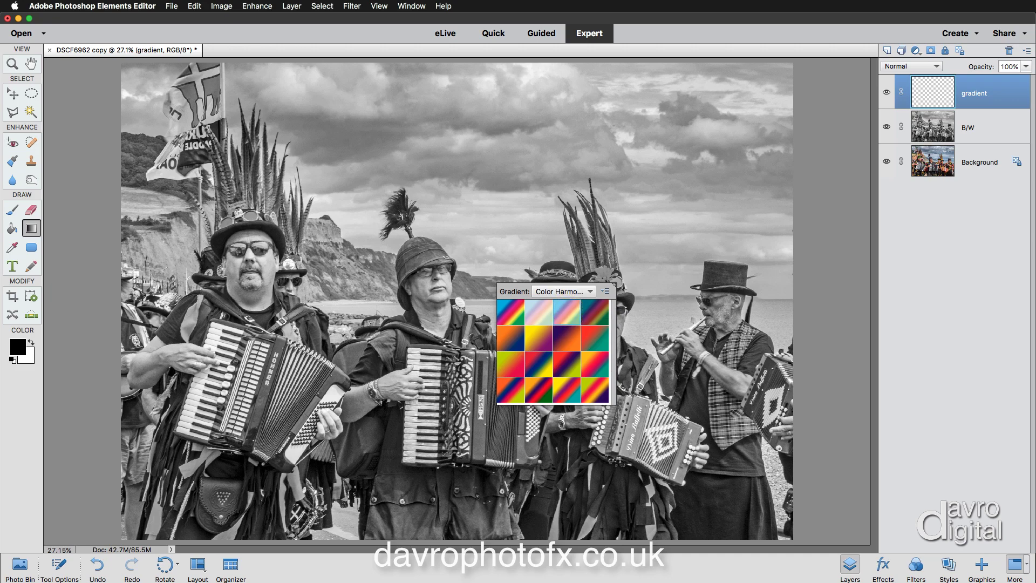
pyautogui.click(240, 312)
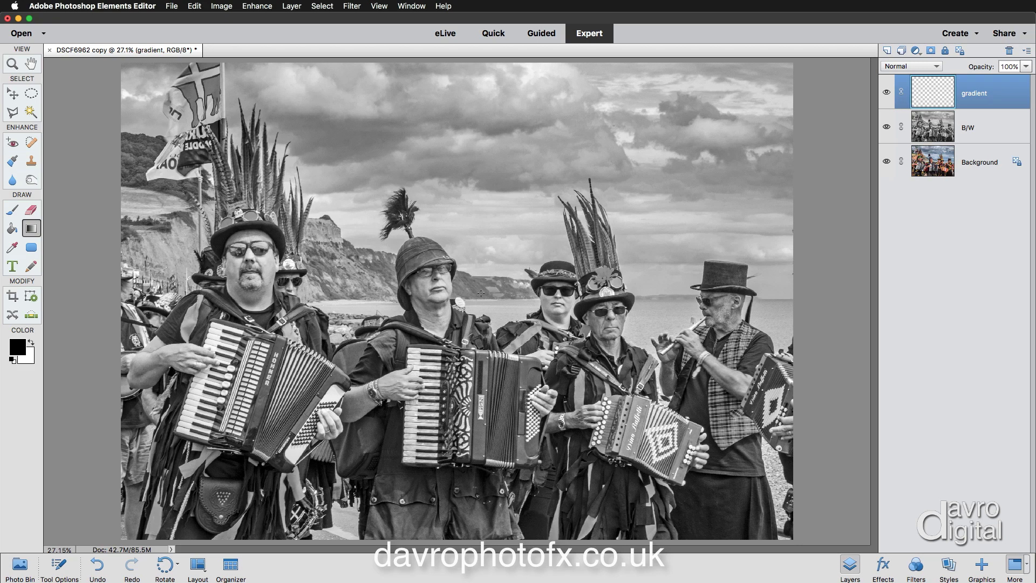
# Fill the gradient layer with a large radial gradient running from the image's center out to near its right edge.
pyautogui.click(469, 290)
pyautogui.moveTo(588, 287); pyautogui.dragTo(590, 287)
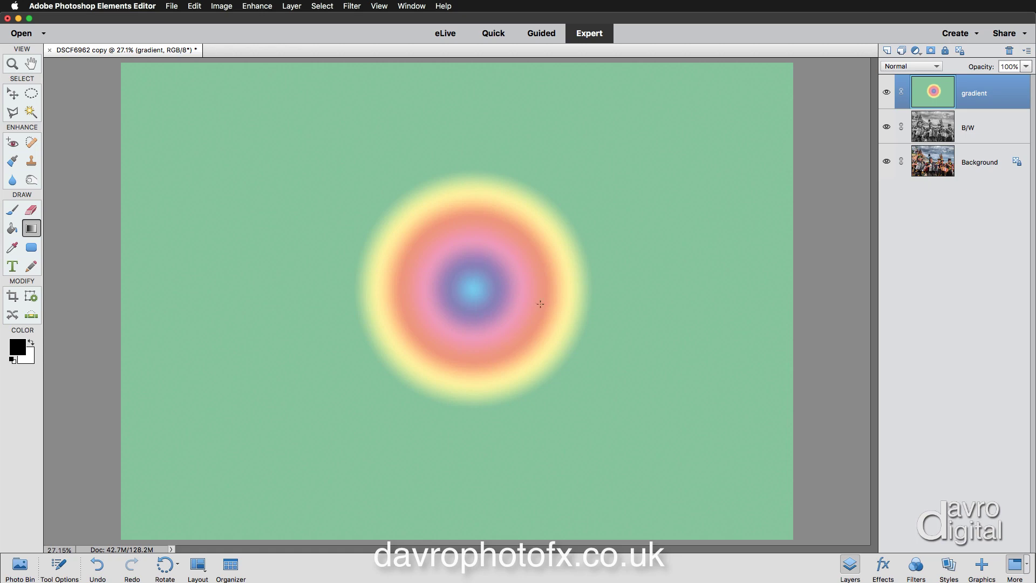
pyautogui.moveTo(473, 286); pyautogui.dragTo(785, 287)
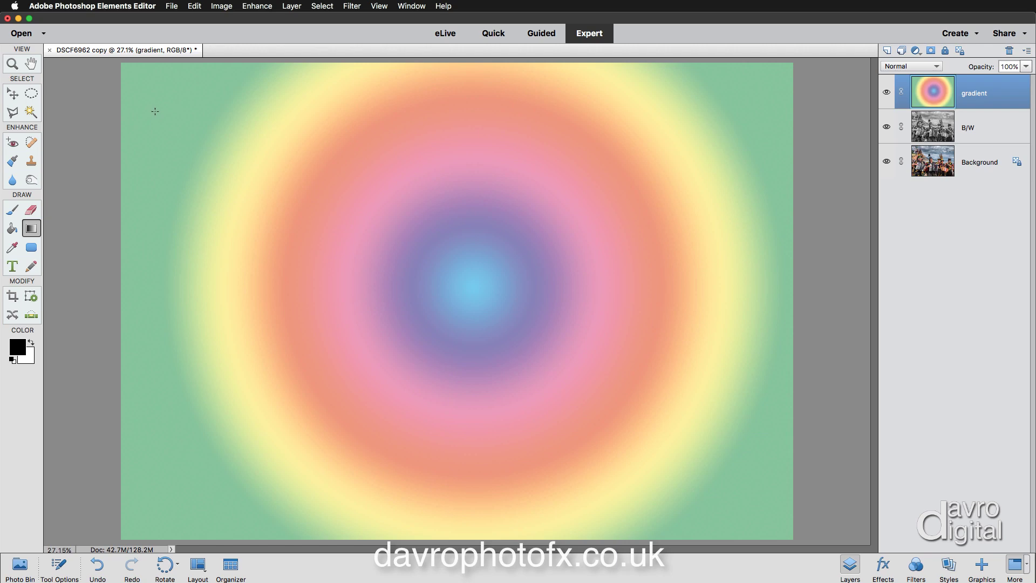
# Refill the gradient layer radially from the image's upper-left corner to just past its center and blend it in Overlay mode.
pyautogui.moveTo(154, 112); pyautogui.dragTo(556, 303)
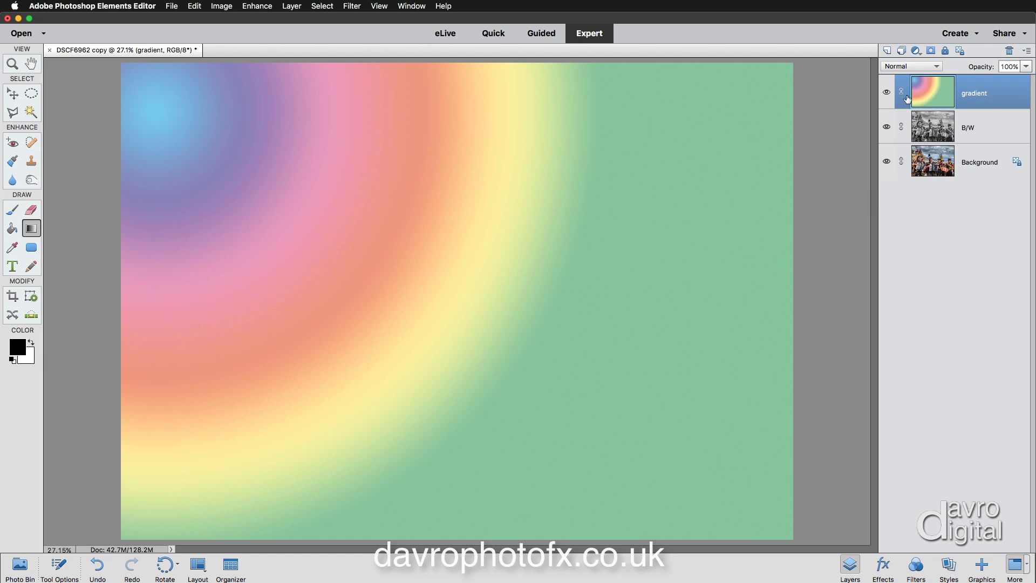
pyautogui.click(911, 66)
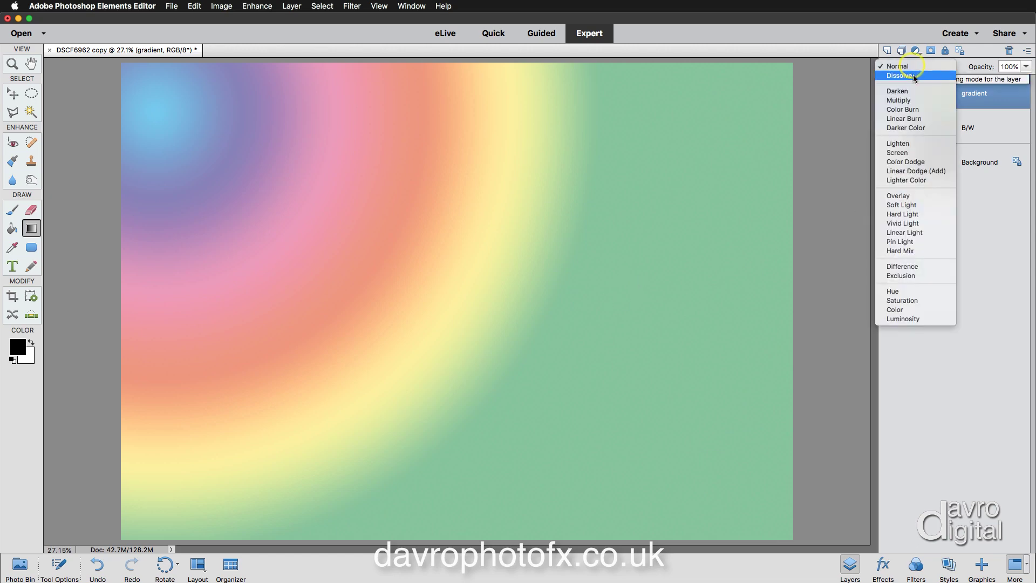
pyautogui.click(911, 197)
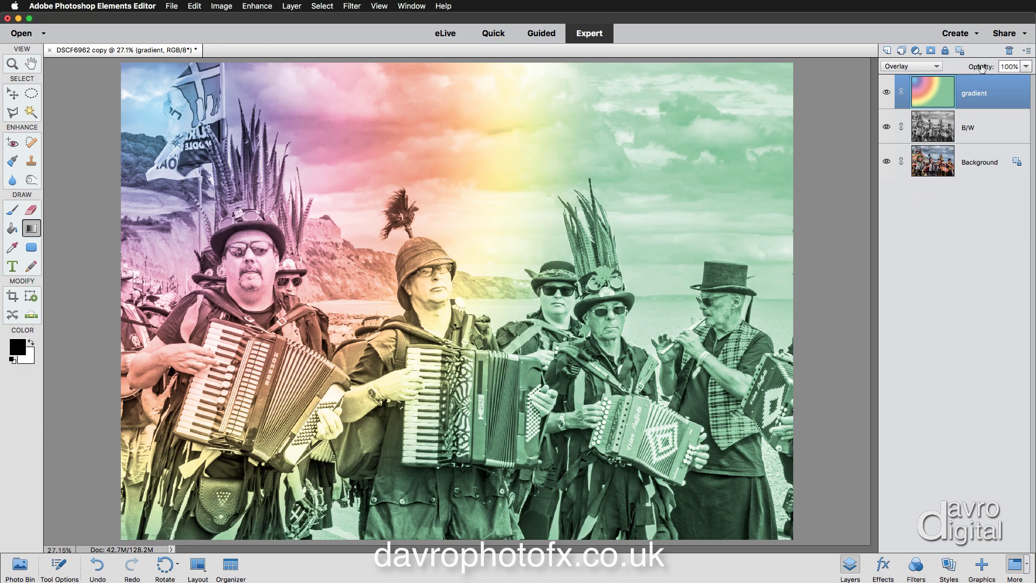
pyautogui.moveTo(984, 66)
pyautogui.mouseDown()
pyautogui.moveTo(948, 66)
pyautogui.moveTo(987, 66)
pyautogui.mouseUp()
# Change the gradient layer's blend mode to Soft Light and lower its opacity to 83%.
pyautogui.click(929, 67)
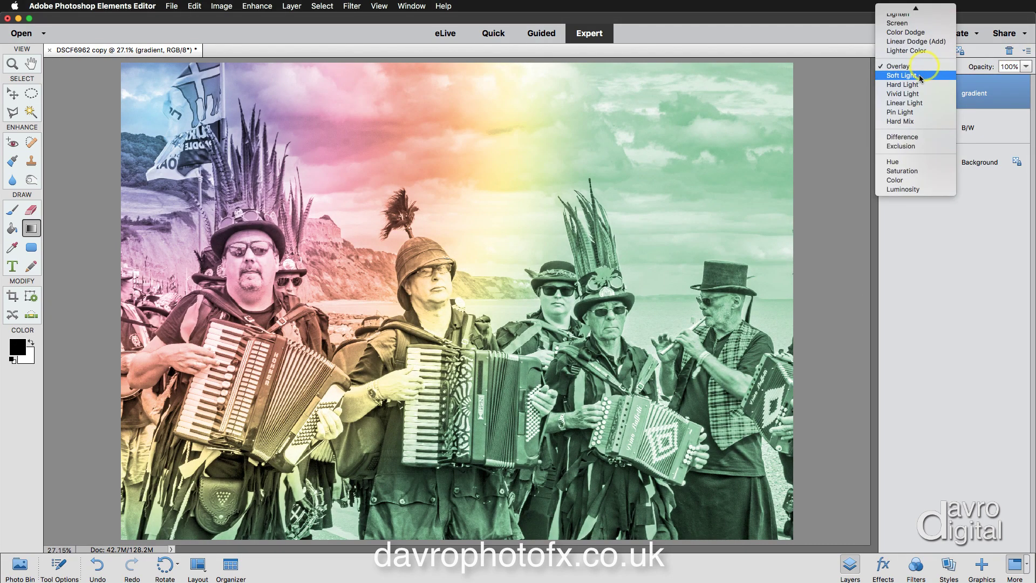
pyautogui.click(921, 78)
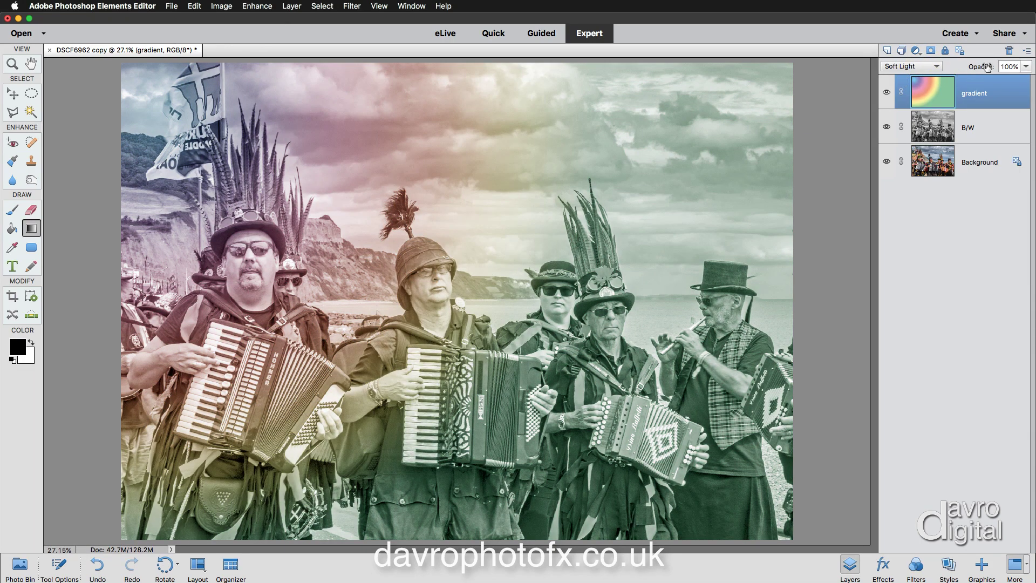
pyautogui.moveTo(988, 67); pyautogui.dragTo(977, 65)
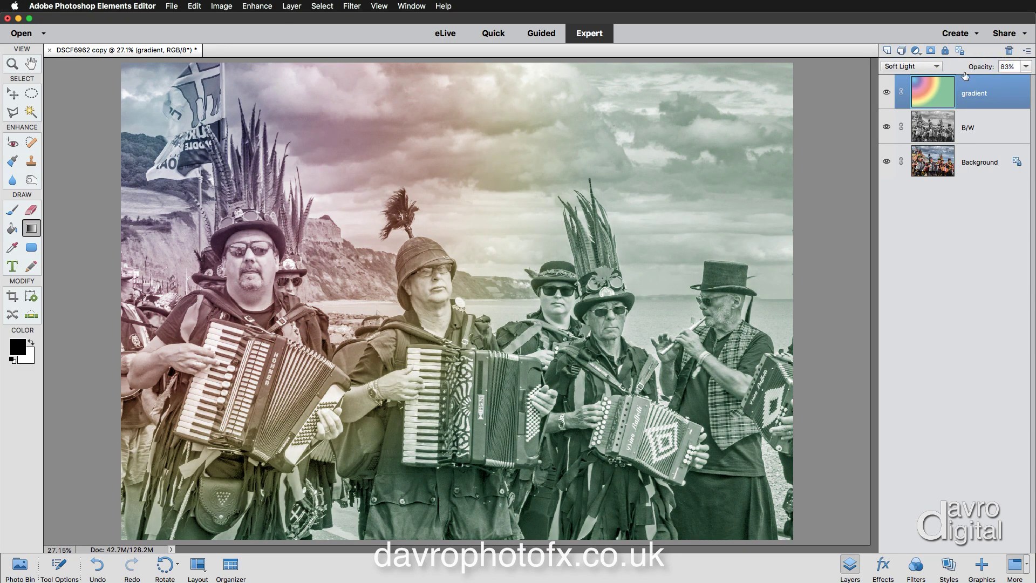
# Try the radial gradient from the image's upper-right corner, and again from its lower-left corner toward the right side.
pyautogui.moveTo(772, 112); pyautogui.dragTo(372, 337)
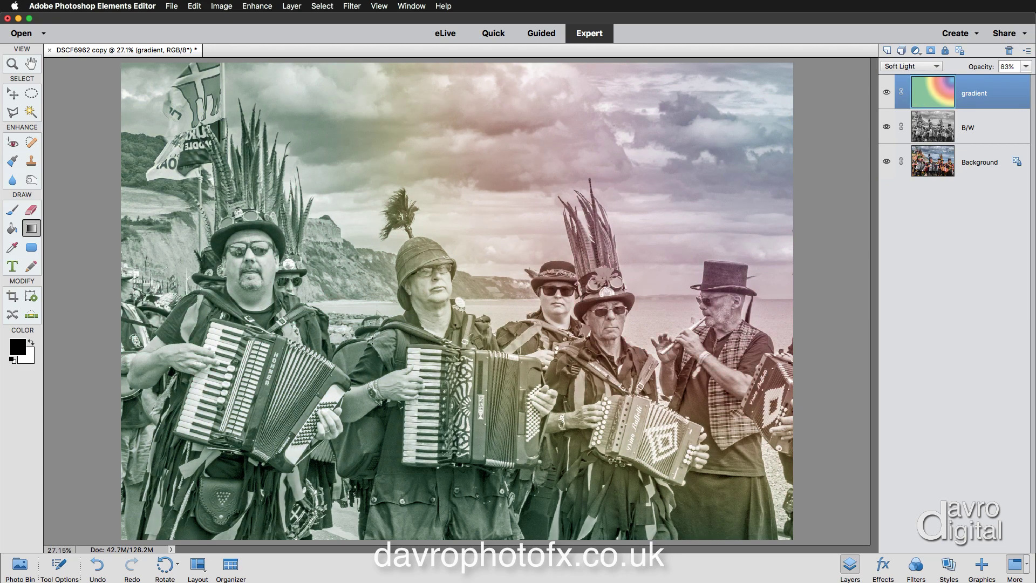
pyautogui.moveTo(179, 441); pyautogui.dragTo(673, 308)
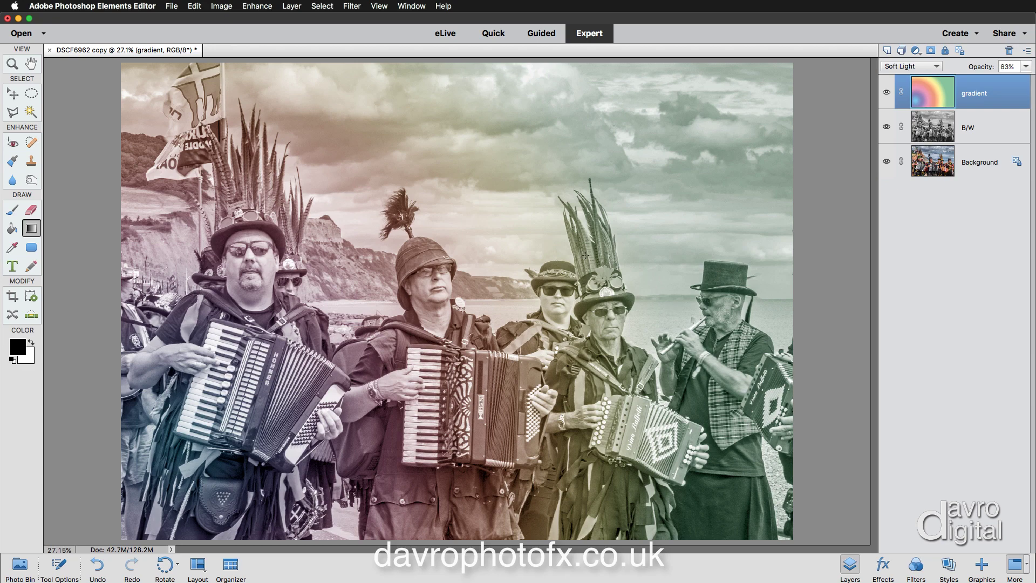
# Choose the brown-to-cream gradient from the Pastels set and refill the gradient layer radially from the image's upper-left area to its right edge.
pyautogui.rightClick(493, 227)
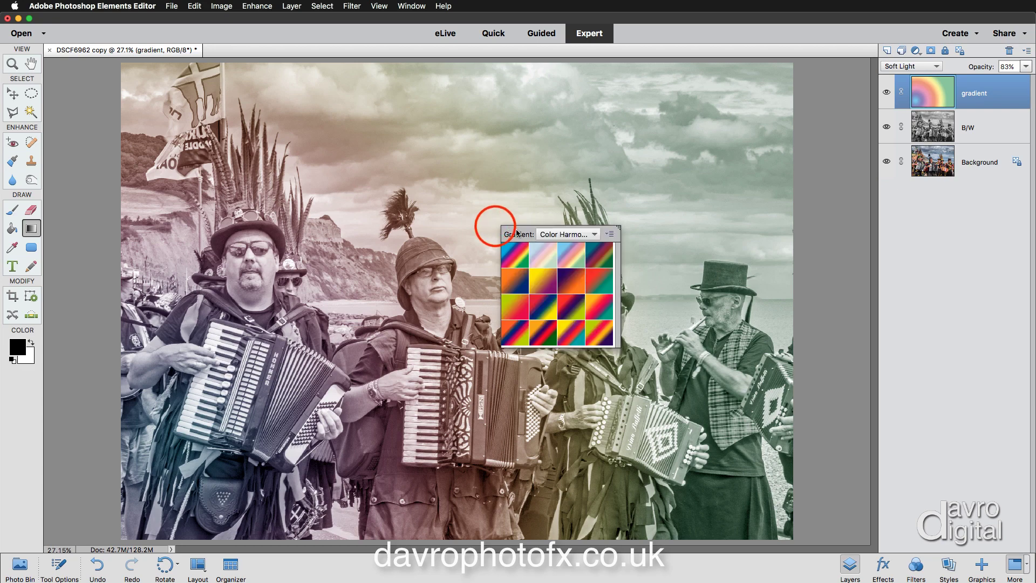
pyautogui.click(561, 235)
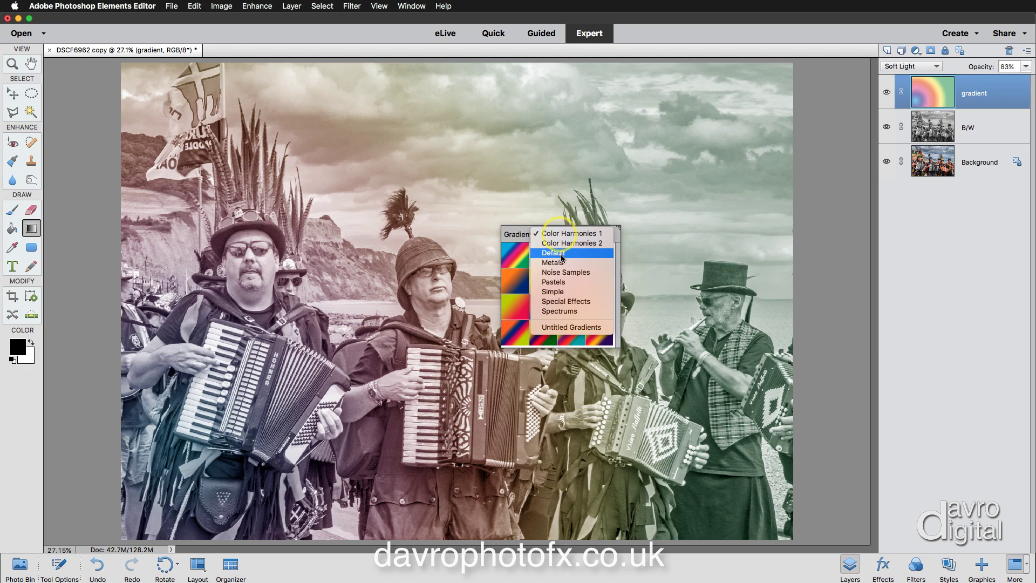
pyautogui.click(566, 284)
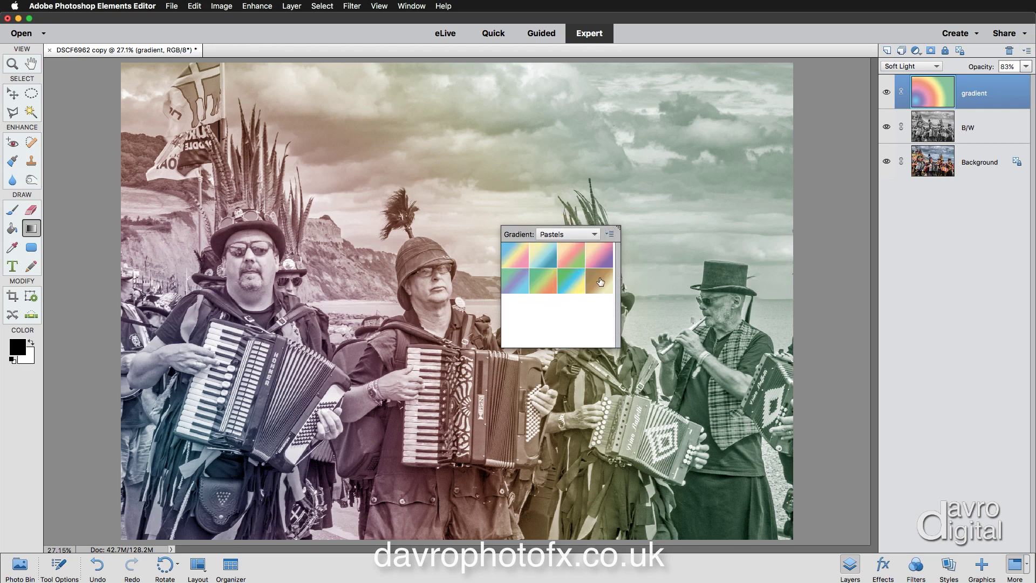
pyautogui.click(602, 280)
pyautogui.moveTo(147, 155); pyautogui.dragTo(763, 273)
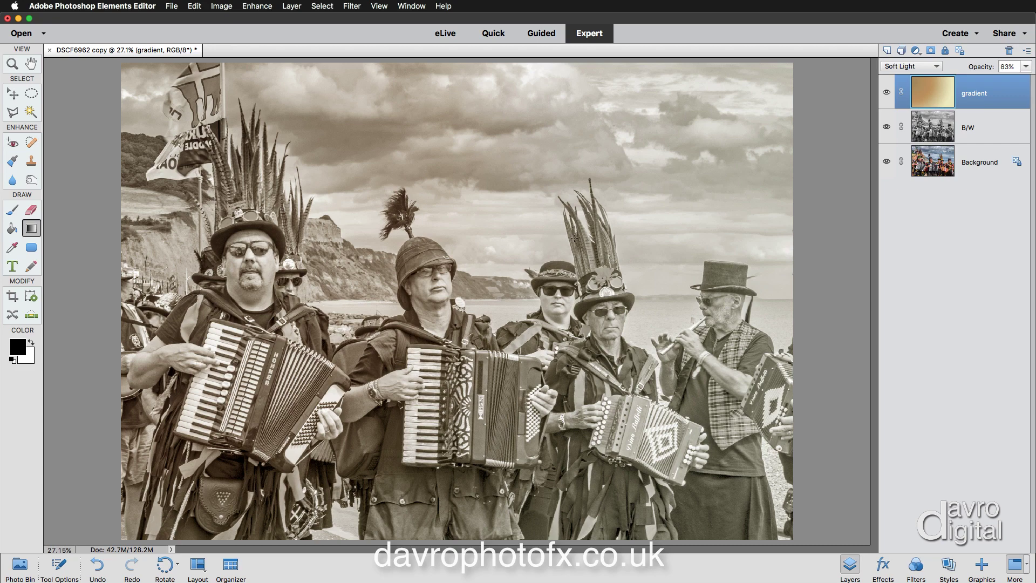
# Compare the image with and without the gradient layer, and set that layer's opacity to 100%.
pyautogui.click(887, 93)
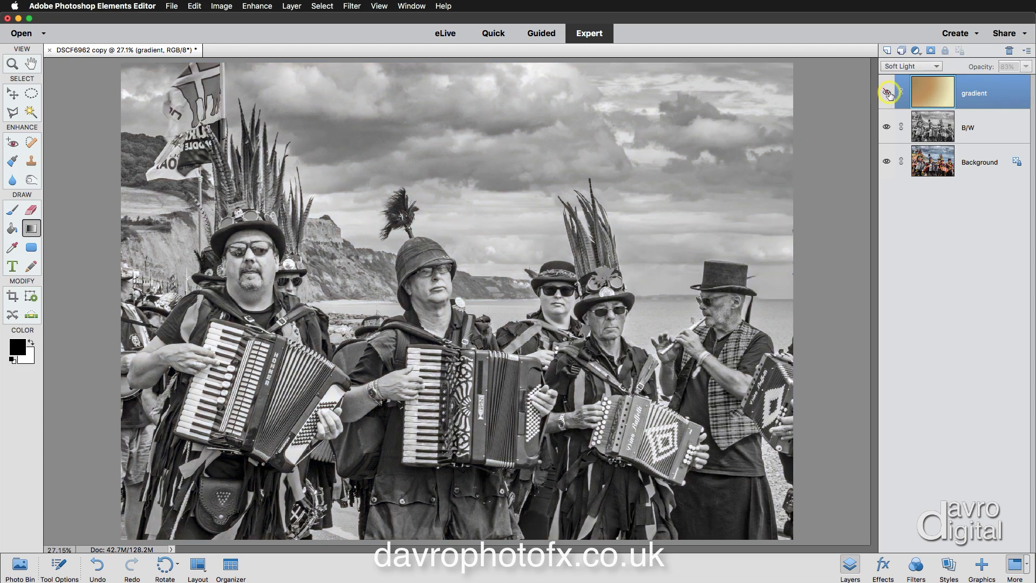
pyautogui.click(887, 93)
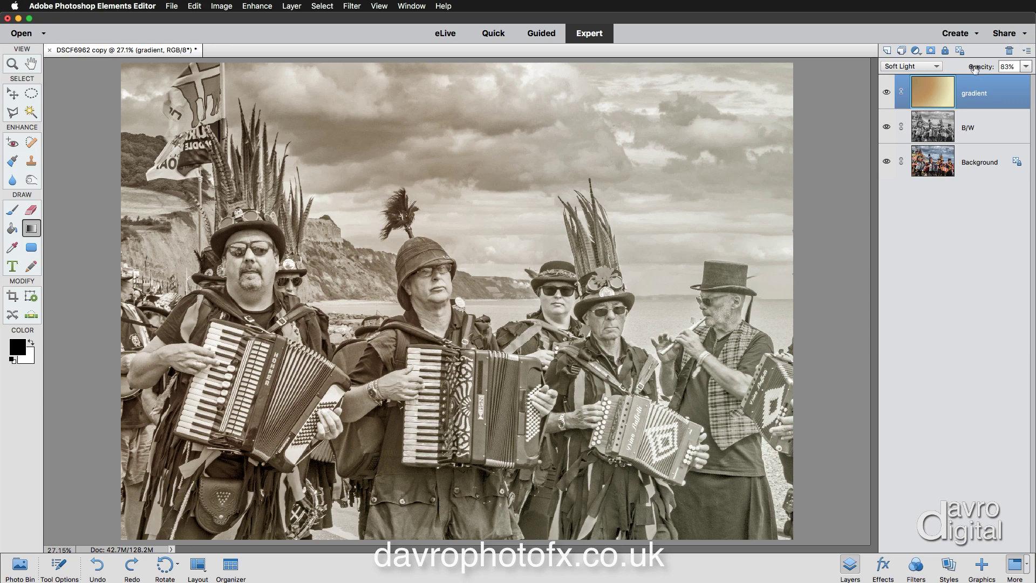
pyautogui.moveTo(975, 69); pyautogui.dragTo(993, 67)
# Hide the B/W layer, compare the color photo with and without the gradient layer, and show both layers again.
pyautogui.click(886, 128)
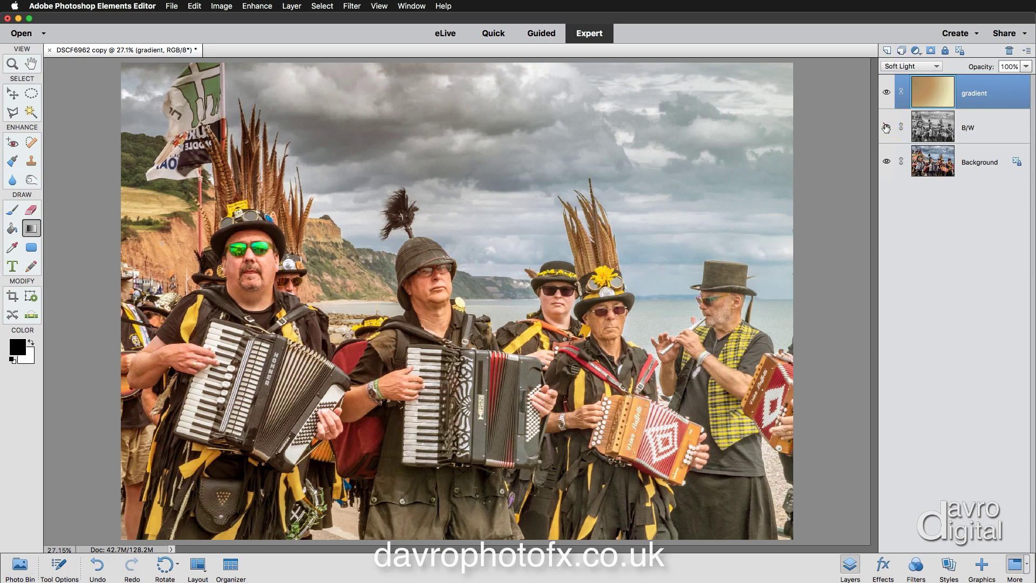
pyautogui.click(886, 93)
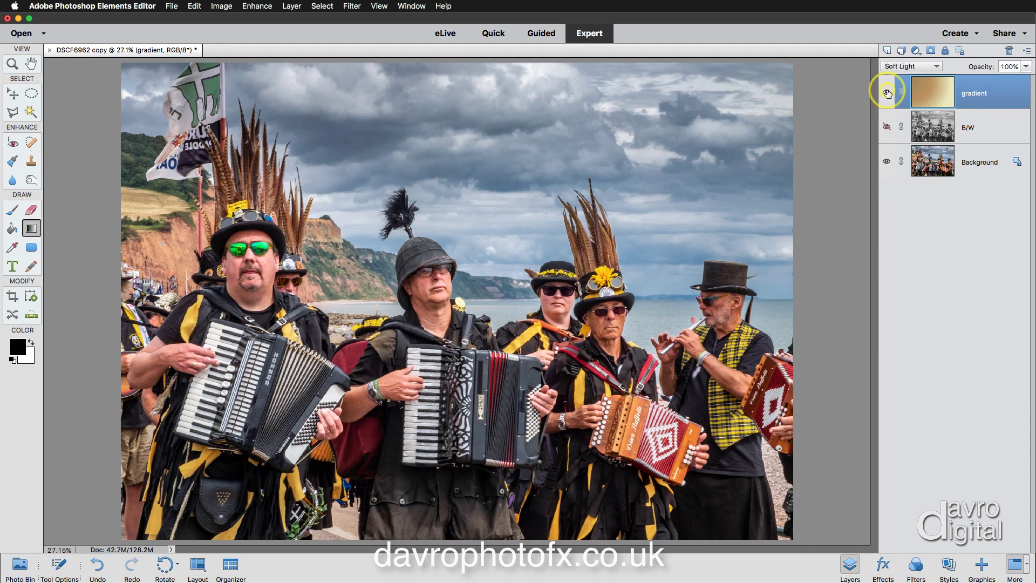
pyautogui.click(886, 93)
pyautogui.click(887, 93)
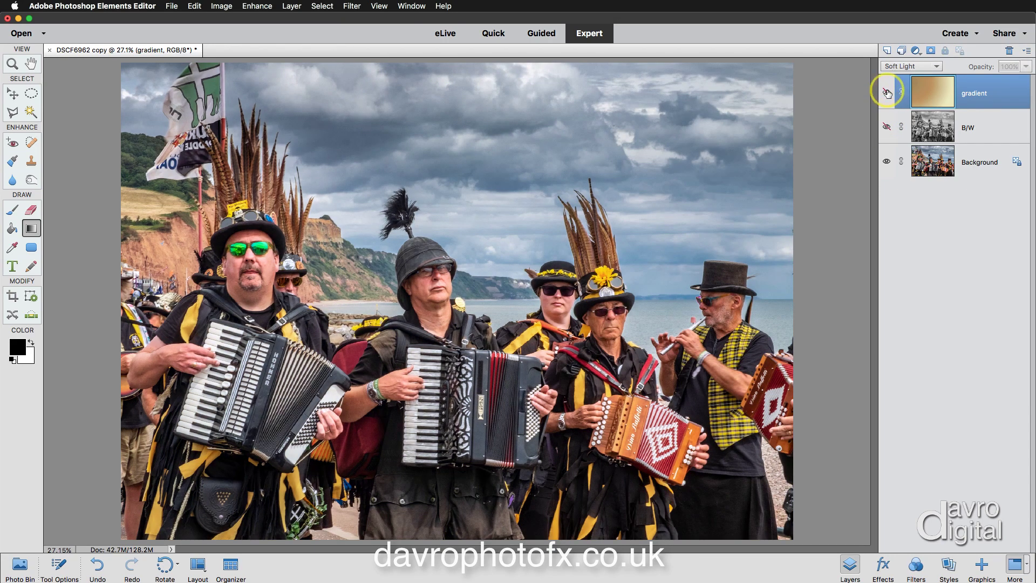
pyautogui.click(887, 93)
pyautogui.click(885, 92)
pyautogui.click(887, 92)
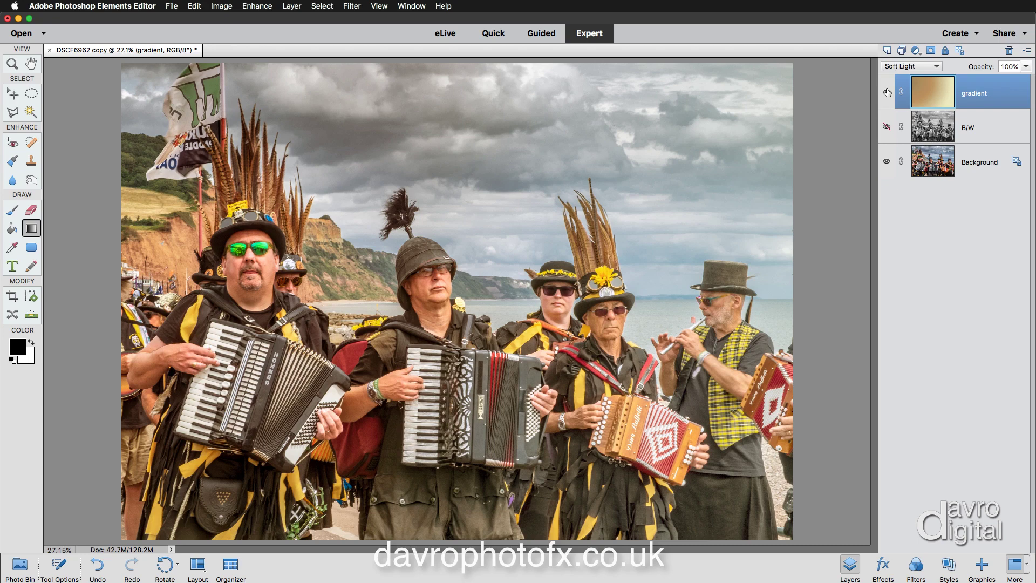
pyautogui.click(887, 127)
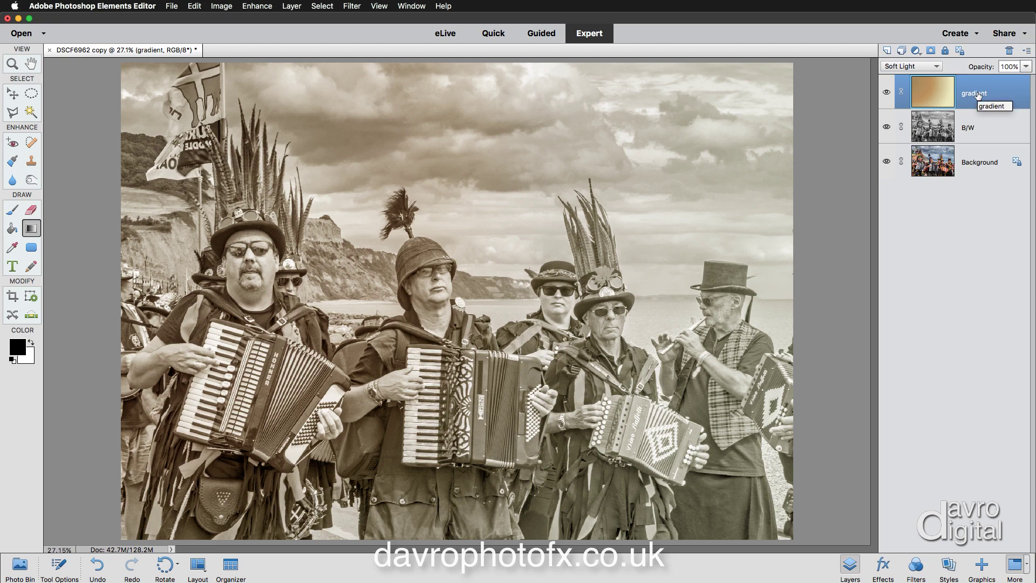
# Duplicate the gradient layer, name the copy gradient 2, and hide the original gradient layer.
pyautogui.press('super+j')
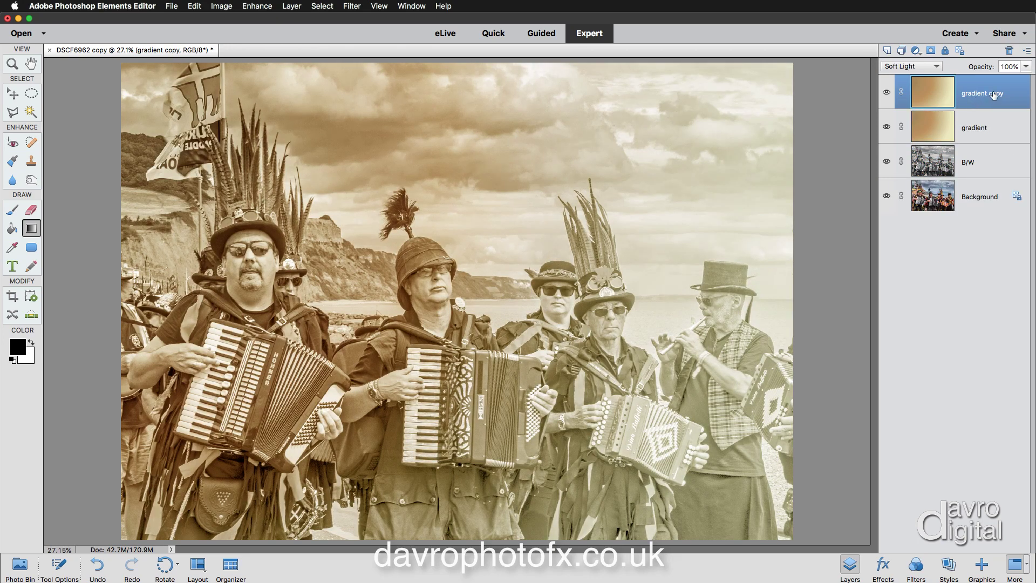
pyautogui.doubleClick(992, 94)
pyautogui.moveTo(987, 92); pyautogui.dragTo(1010, 91)
pyautogui.write('2')
pyautogui.press('Return')
pyautogui.click(886, 128)
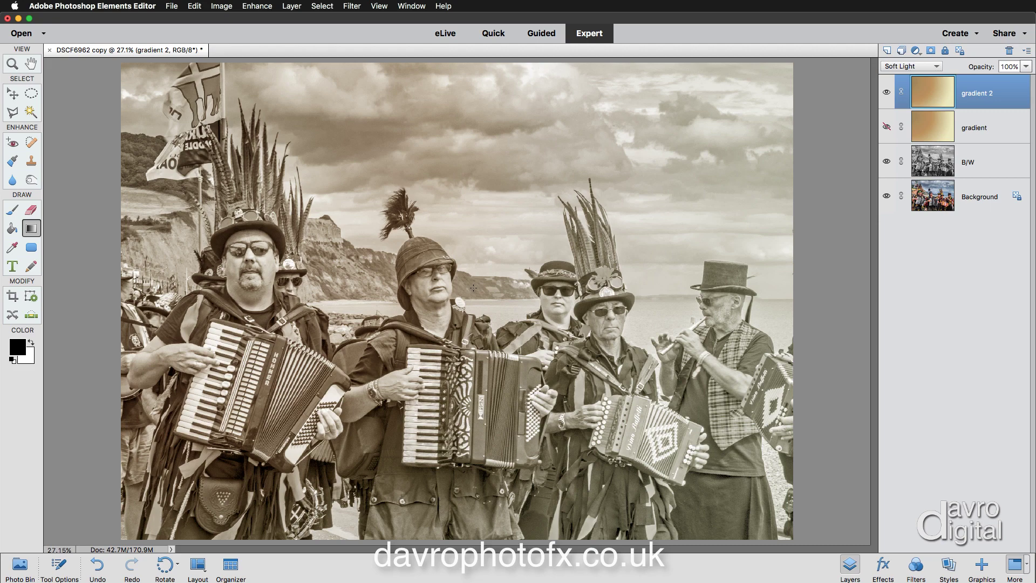
# Try the pastel green, yellow and orange gradient on gradient 2 from the left and from the upper right, checking it with B/W hidden.
pyautogui.rightClick(474, 288)
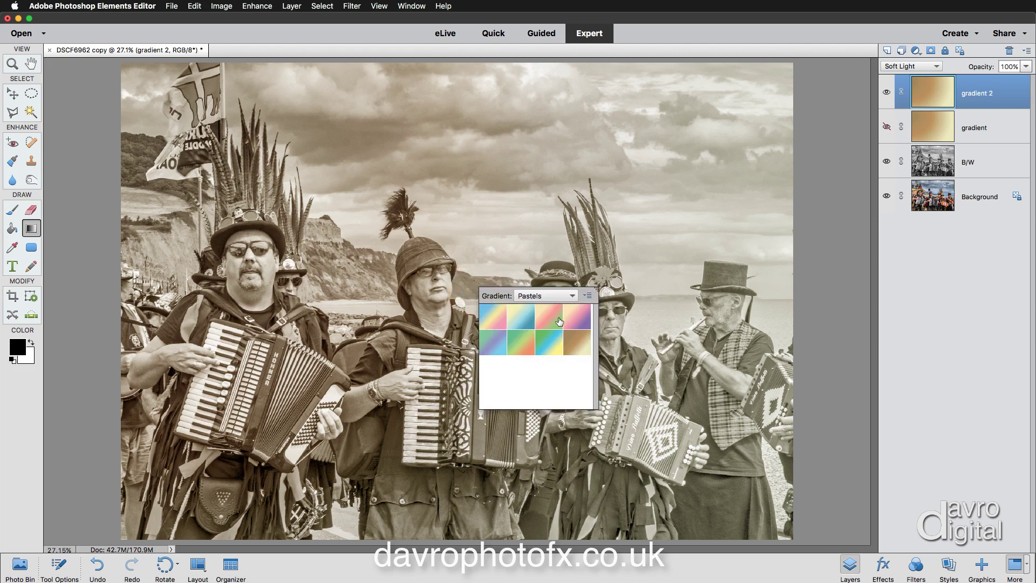
pyautogui.click(526, 338)
pyautogui.click(181, 218)
pyautogui.moveTo(182, 217); pyautogui.dragTo(608, 262)
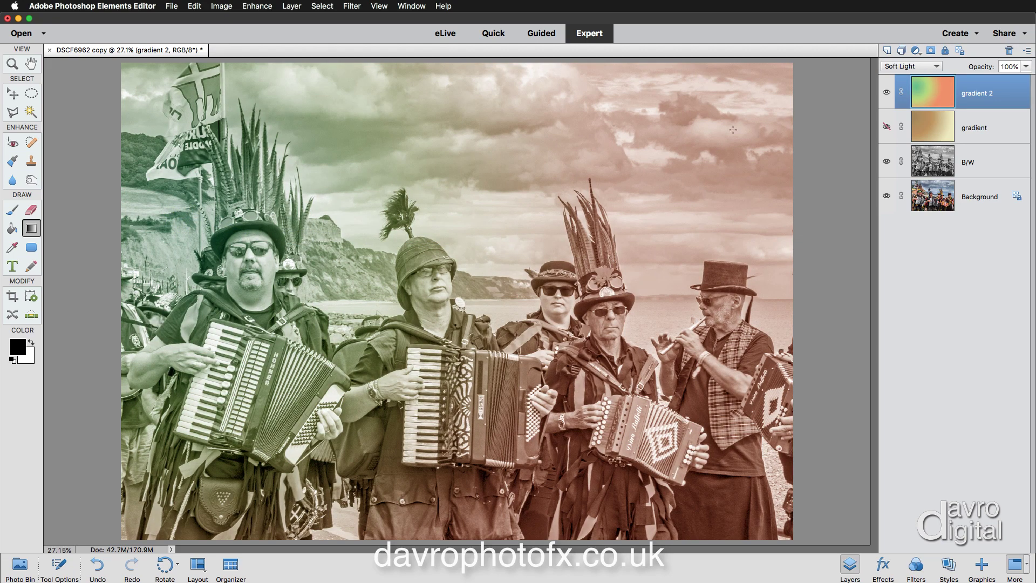
pyautogui.moveTo(741, 119); pyautogui.dragTo(204, 427)
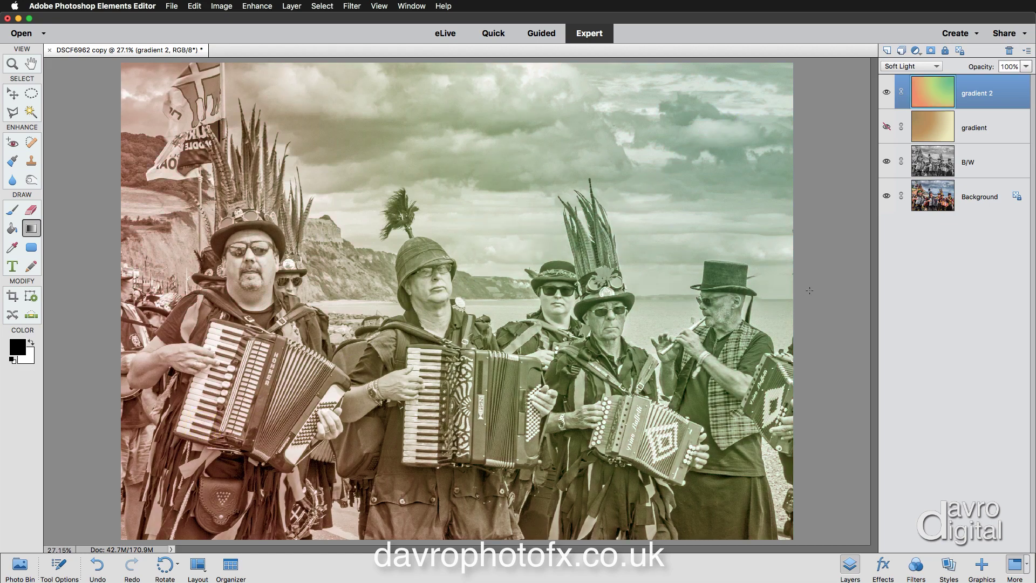
pyautogui.click(887, 162)
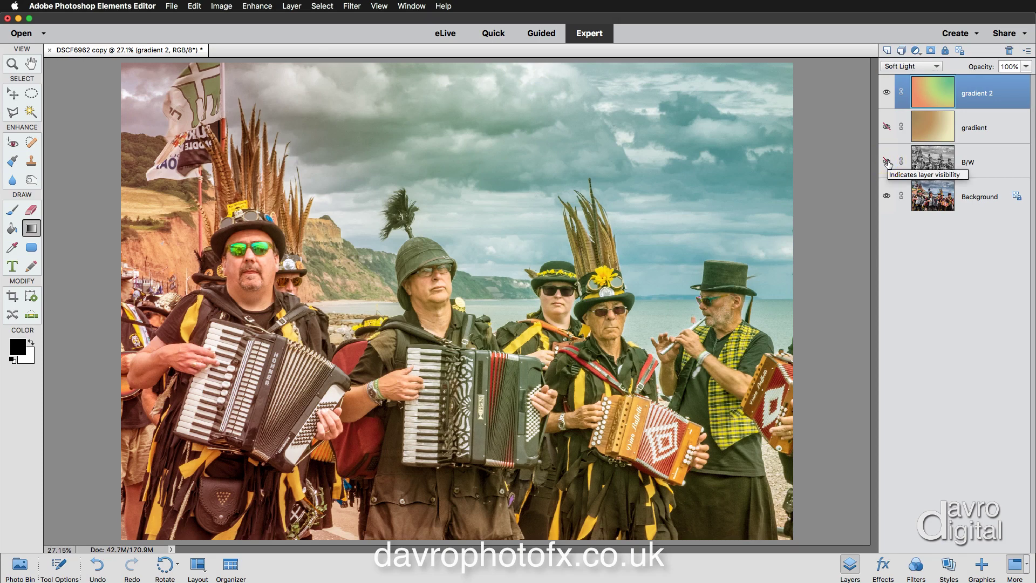
pyautogui.click(887, 162)
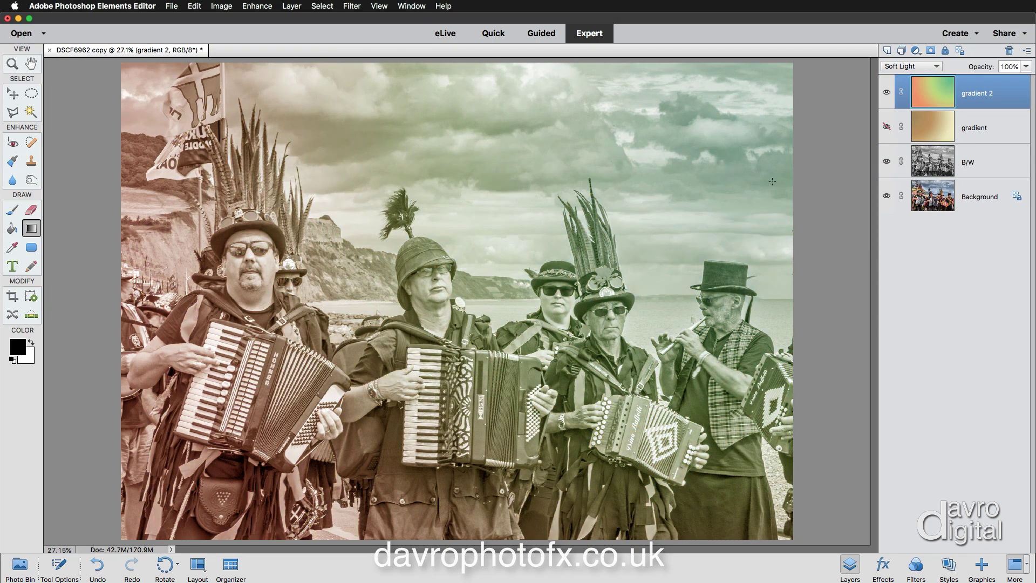
# Refill gradient 2 with the Yellow, Pink, Purple pastel gradient, running radially from the image's left side to near its right edge.
pyautogui.rightClick(508, 189)
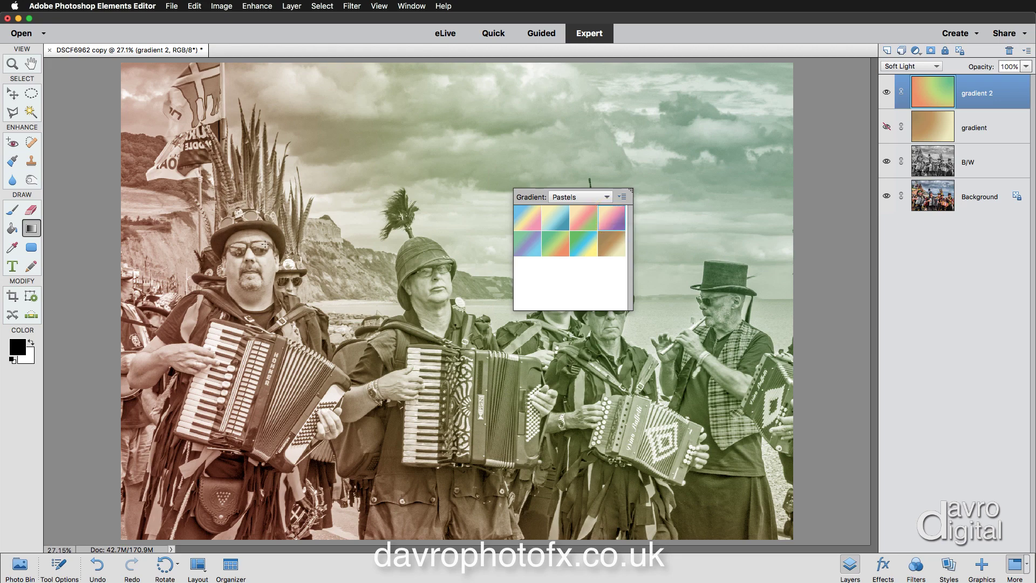
pyautogui.click(193, 246)
pyautogui.moveTo(193, 246); pyautogui.dragTo(761, 312)
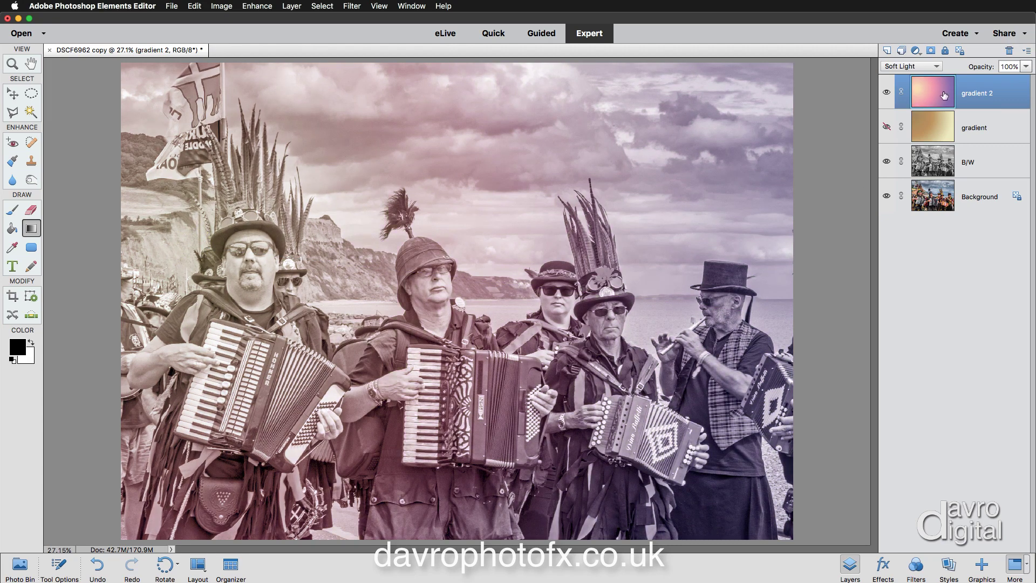
# Open the current gradient for editing and change its first color stop, at location 0, to light green #b2f4c1.
pyautogui.click(56, 567)
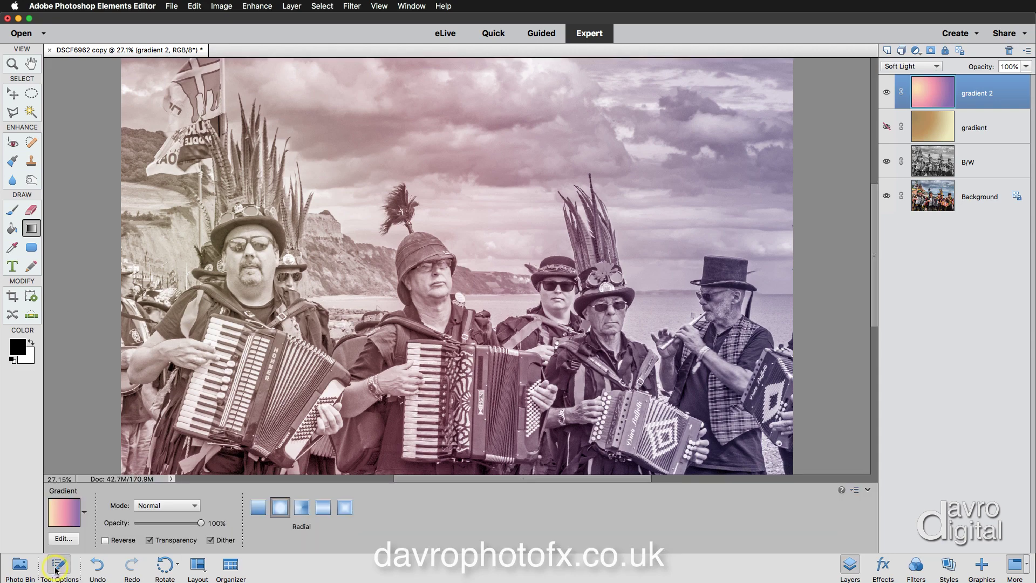
pyautogui.click(61, 510)
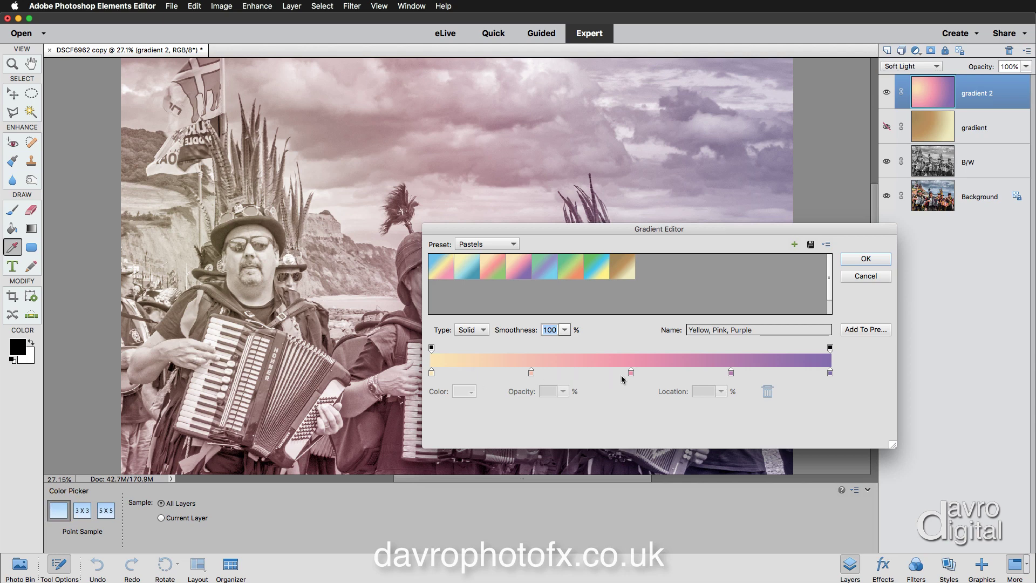
pyautogui.click(432, 373)
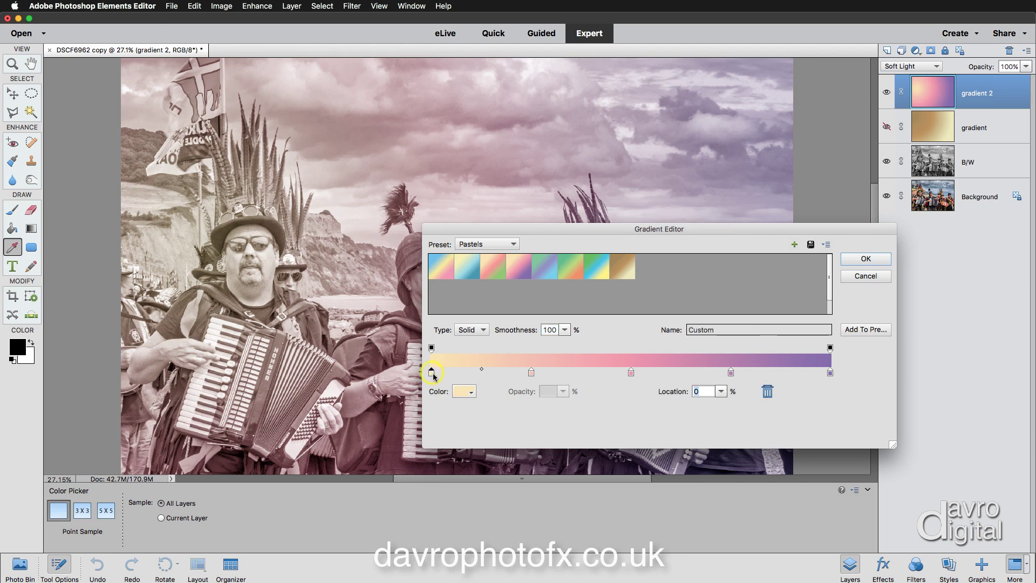
pyautogui.click(463, 392)
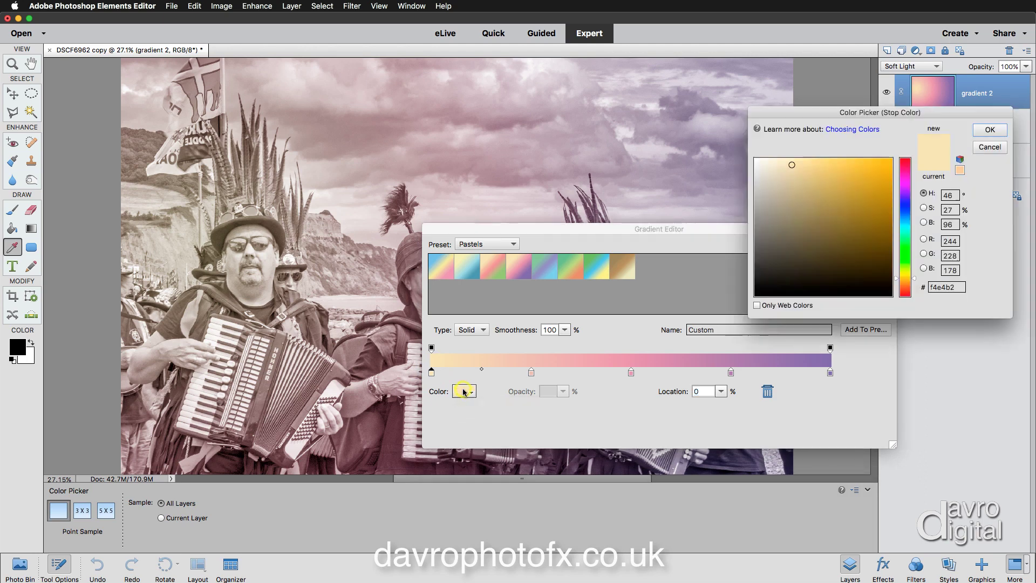
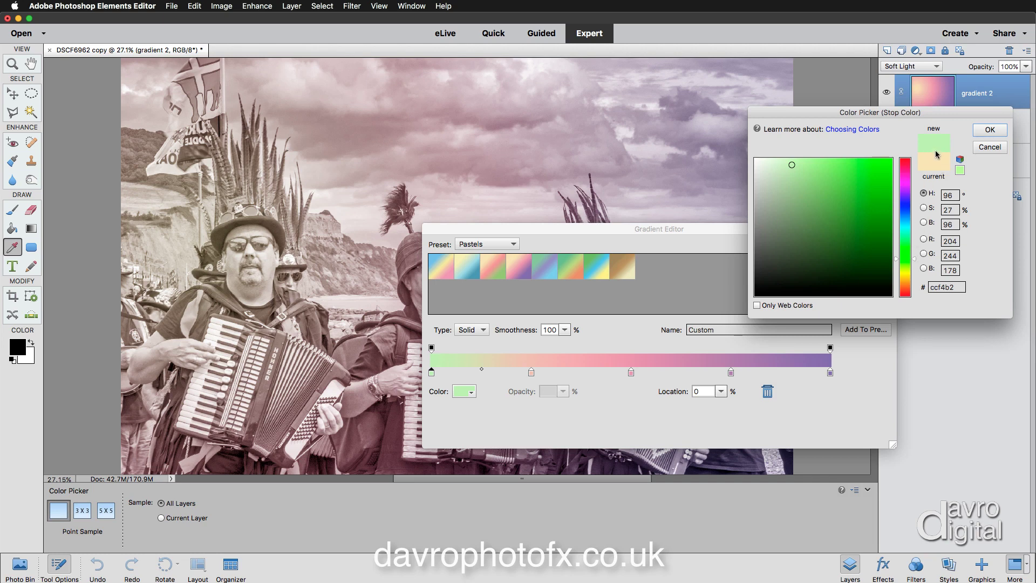
pyautogui.moveTo(915, 261); pyautogui.dragTo(916, 246)
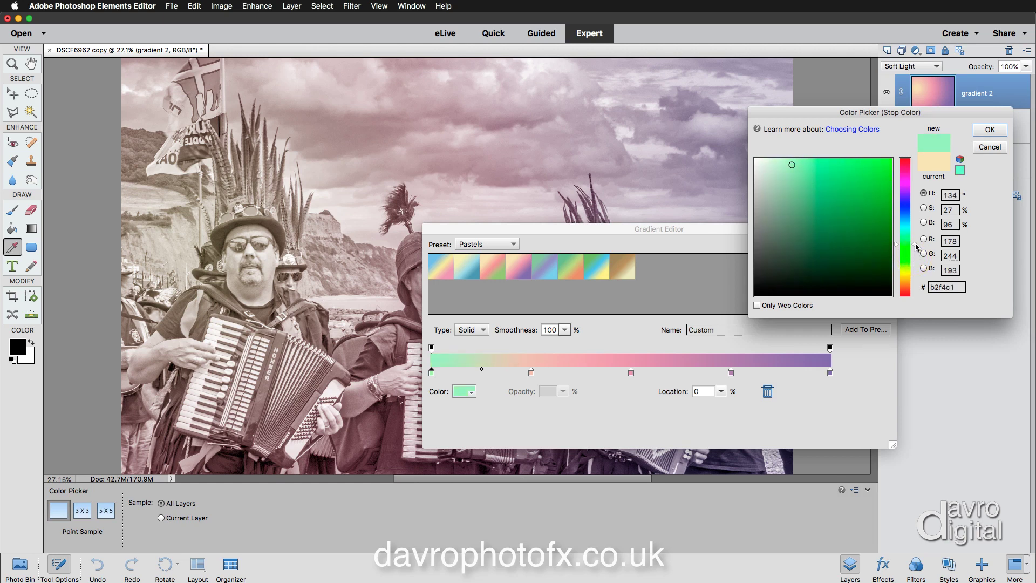
pyautogui.click(991, 130)
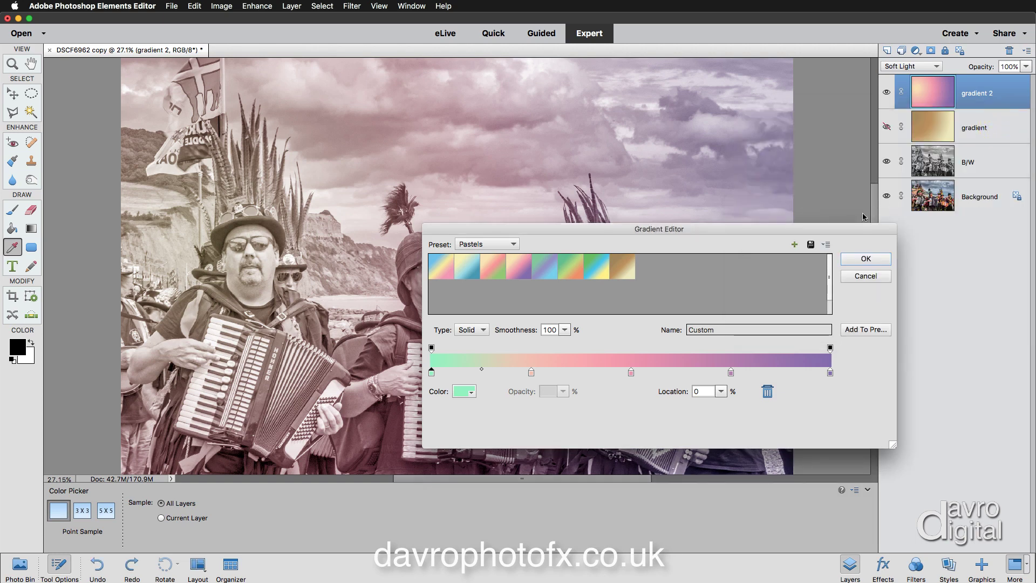
# Delete the custom gradient's peach stop at location 25 and its mauve stop near the purple end, and move the pink stop to location 54.
pyautogui.click(532, 373)
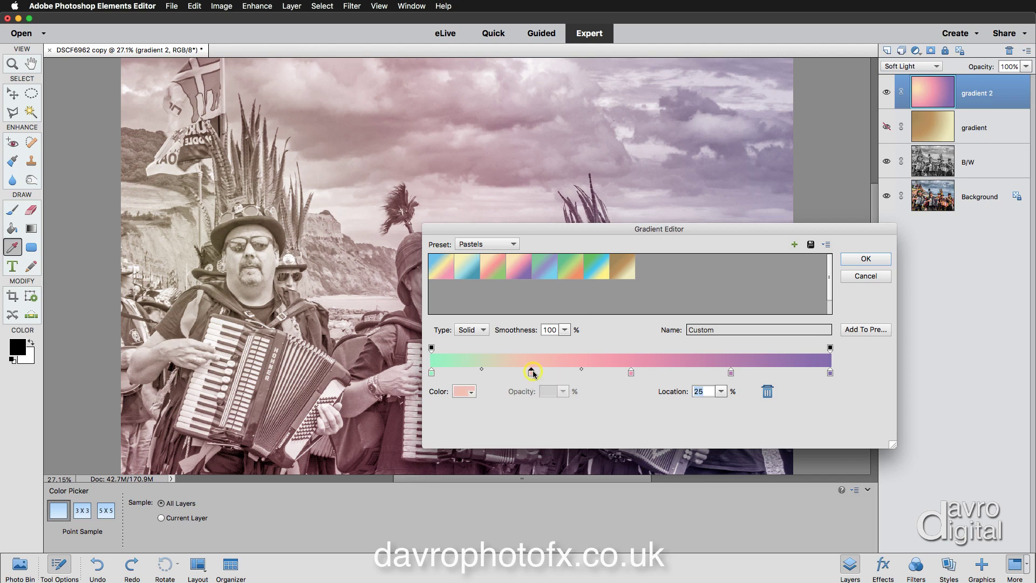
pyautogui.click(767, 393)
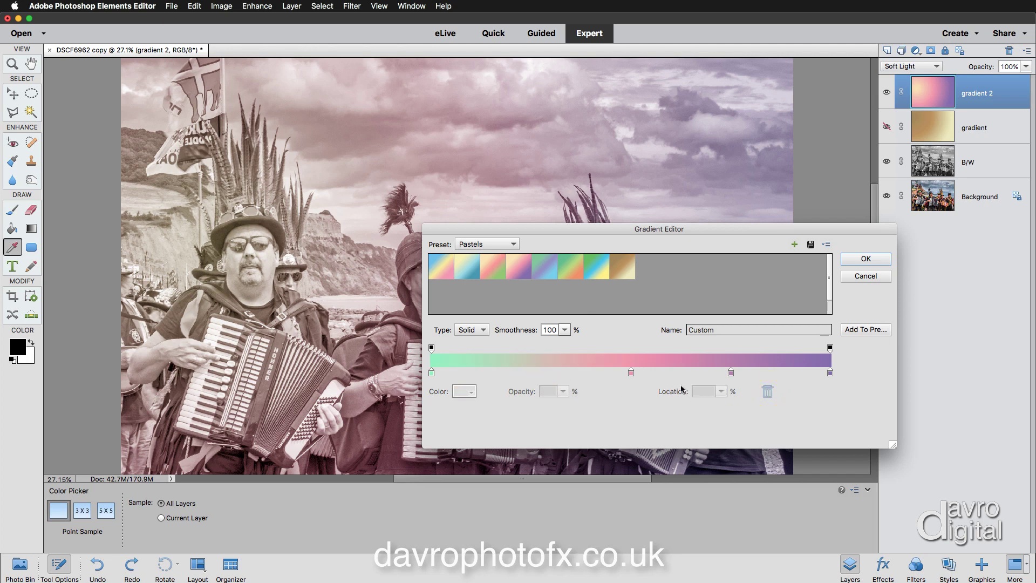
pyautogui.click(631, 372)
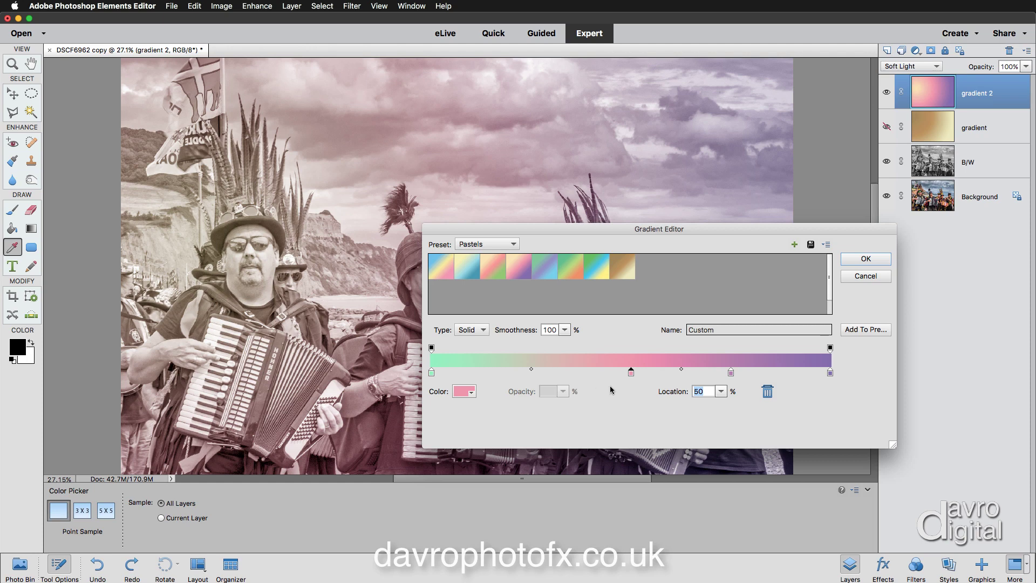
pyautogui.moveTo(669, 392); pyautogui.dragTo(683, 386)
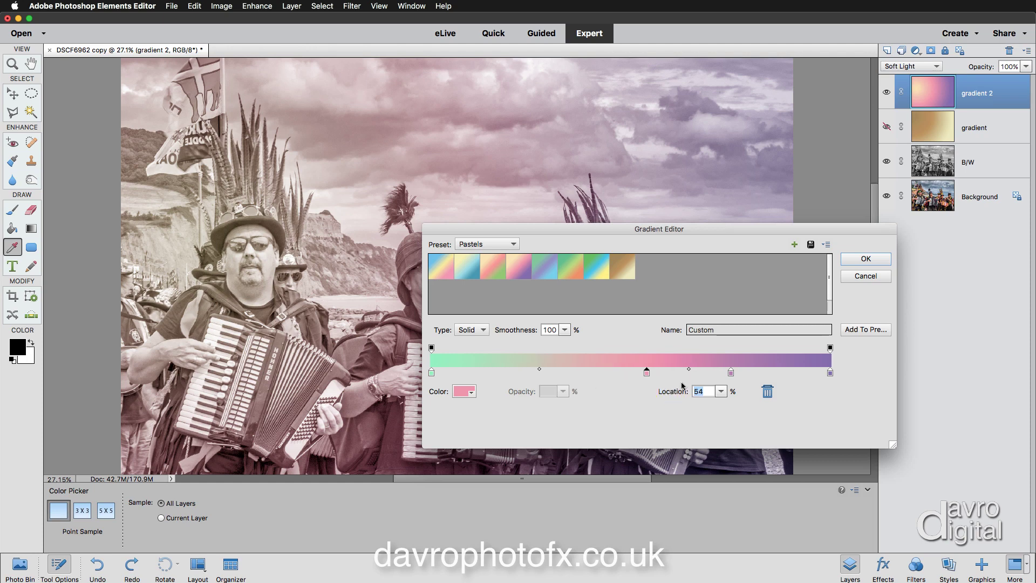
pyautogui.click(730, 372)
pyautogui.click(767, 392)
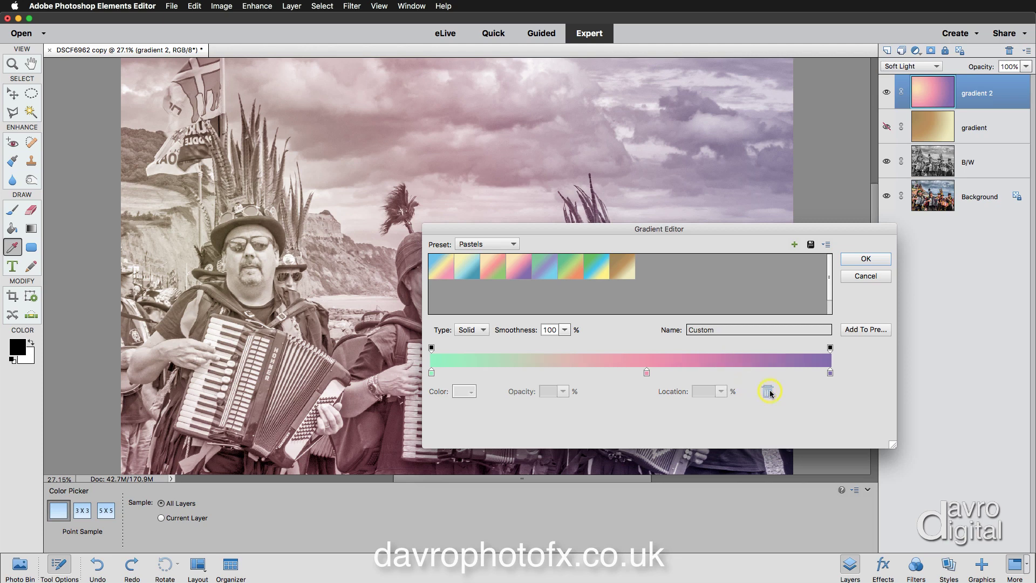
# Shift the pink color stop slightly back toward the gradient's centre and accept the edited custom gradient.
pyautogui.click(647, 372)
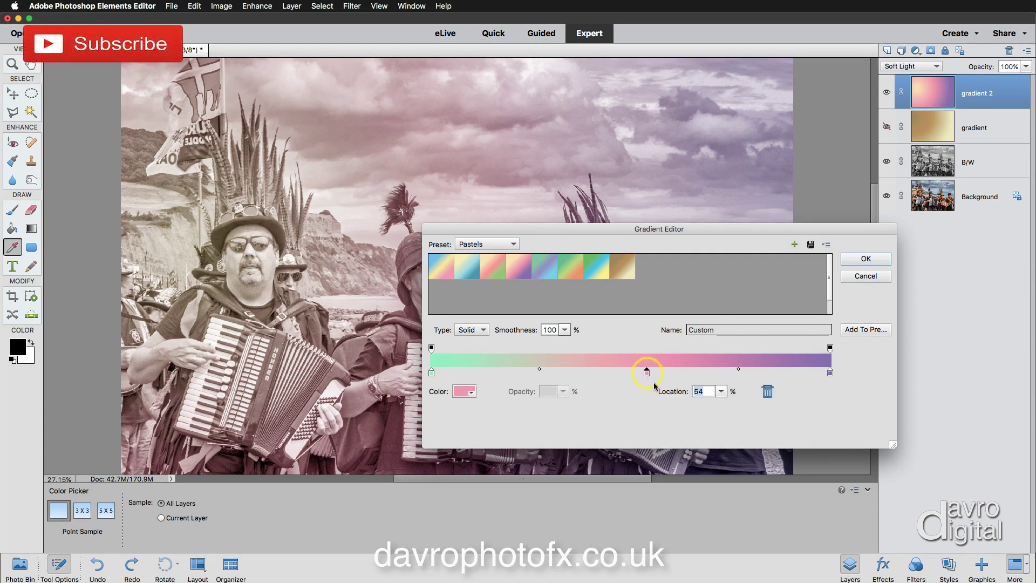
pyautogui.moveTo(646, 372); pyautogui.dragTo(634, 372)
pyautogui.click(673, 393)
pyautogui.click(864, 259)
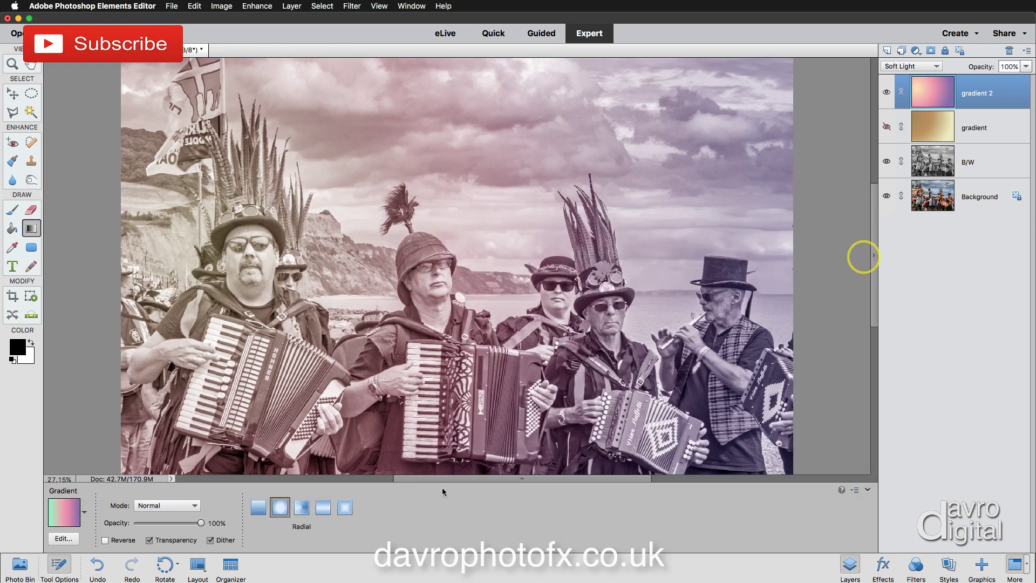
# Refill gradient 2 with the custom gradient, running radially from the image's right side toward the left, and check it with B/W hidden.
pyautogui.click(867, 491)
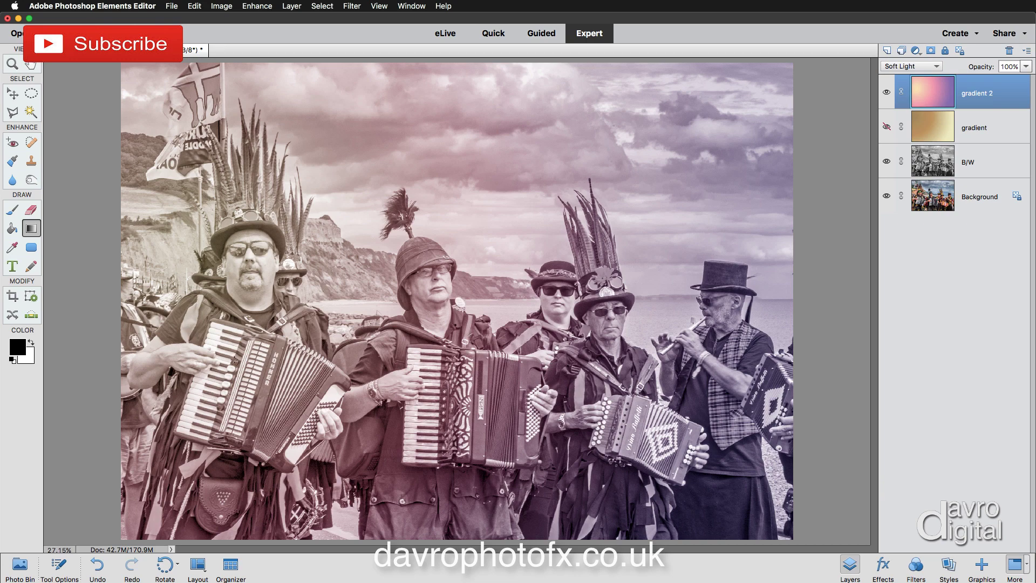
pyautogui.moveTo(136, 284); pyautogui.dragTo(153, 408)
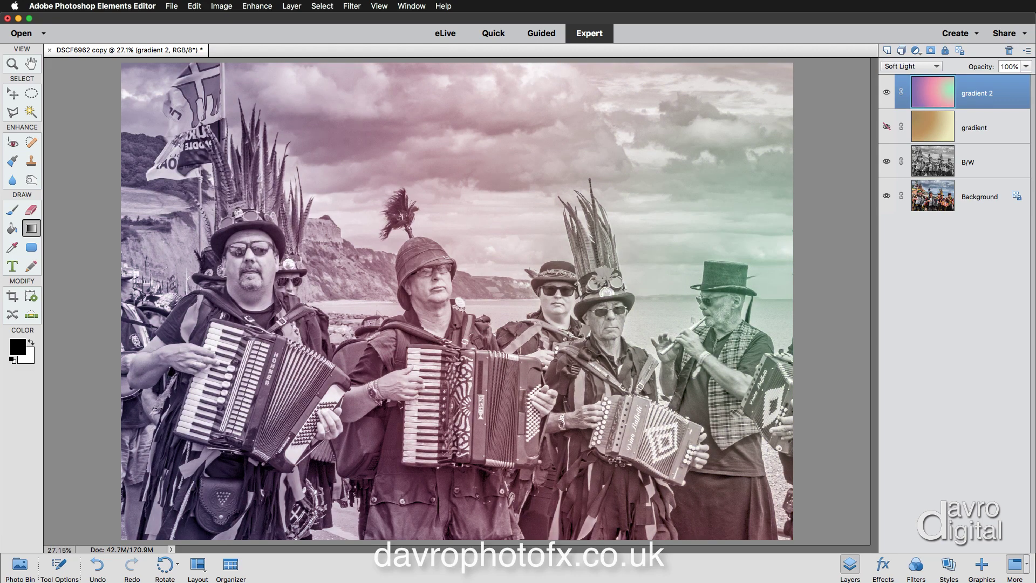
pyautogui.click(887, 162)
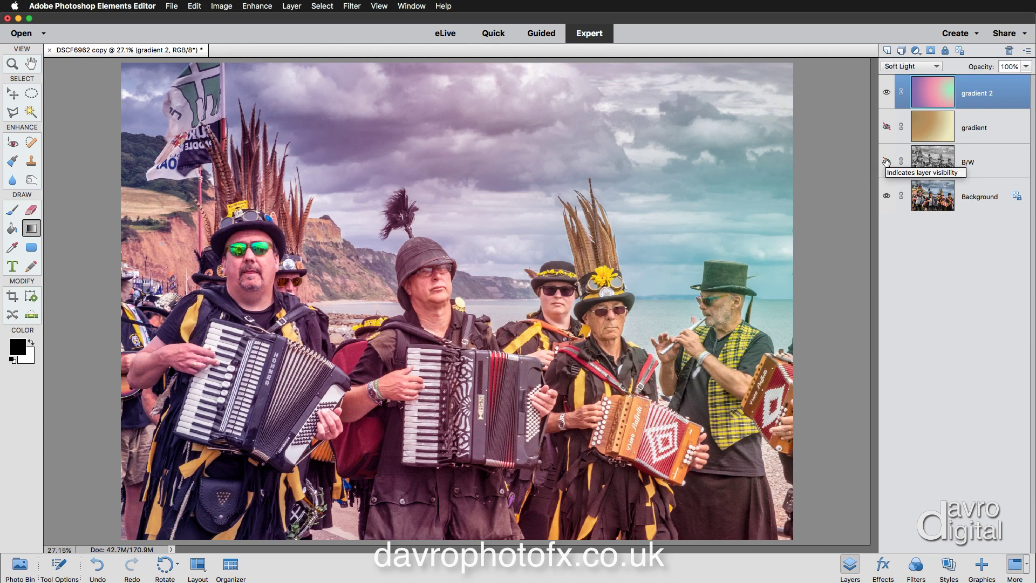
pyautogui.click(886, 162)
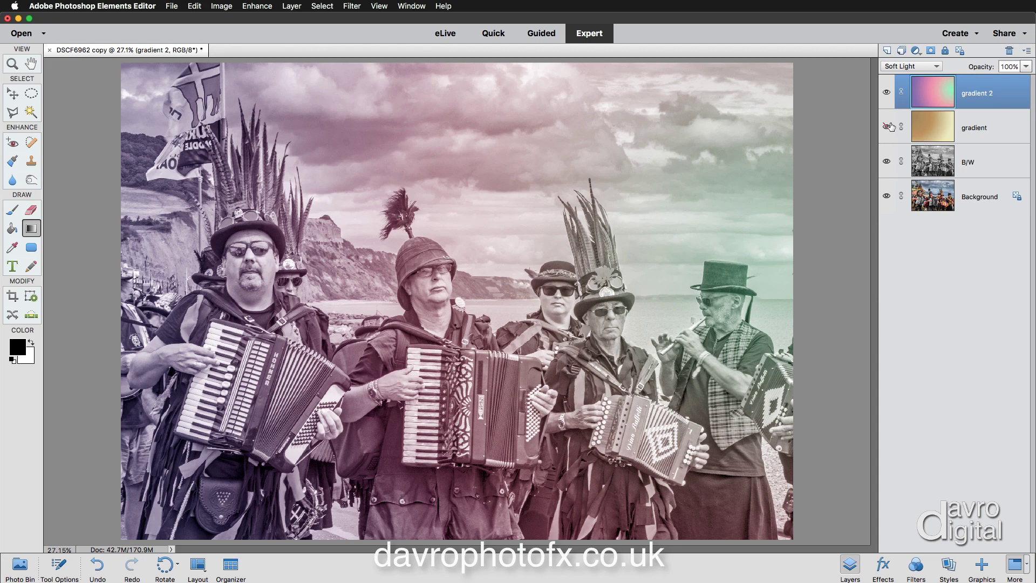
# Show the original gradient layer and set the opacity of gradient 2 to 55%.
pyautogui.click(887, 127)
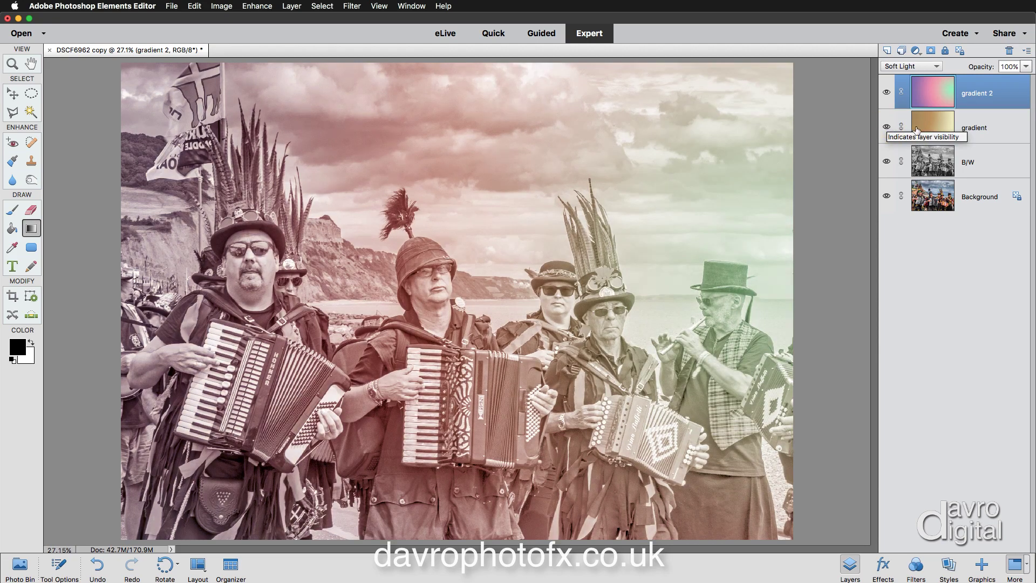
pyautogui.click(983, 86)
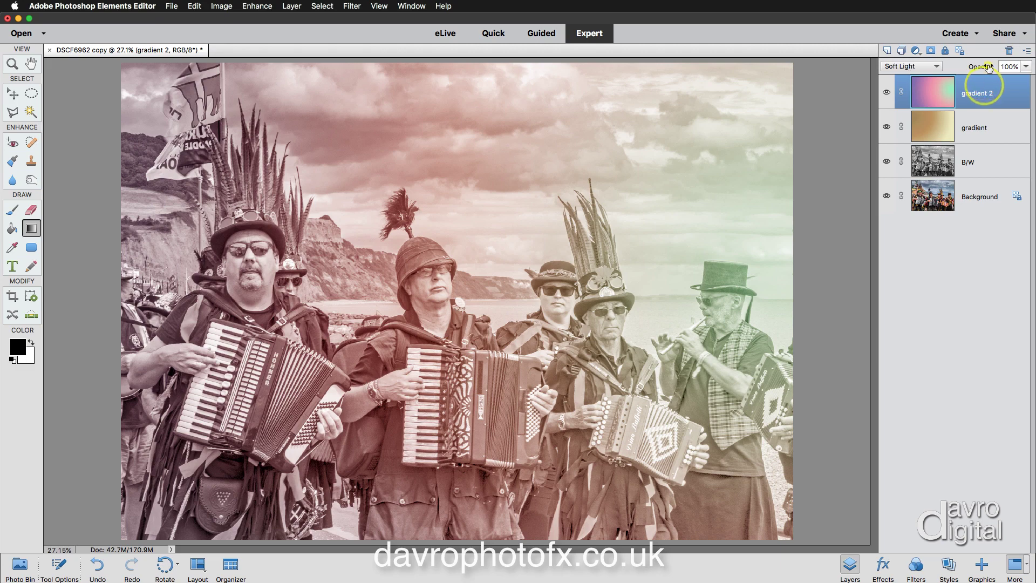
pyautogui.moveTo(987, 67); pyautogui.dragTo(964, 67)
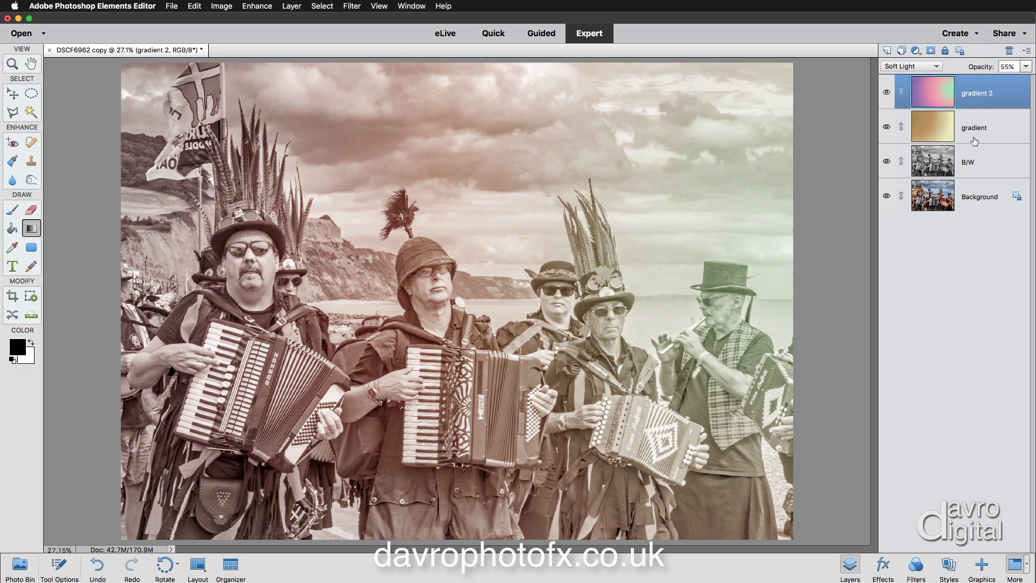
# Convert the Background into a regular layer, keeping the suggested name Layer 0.
pyautogui.click(974, 198)
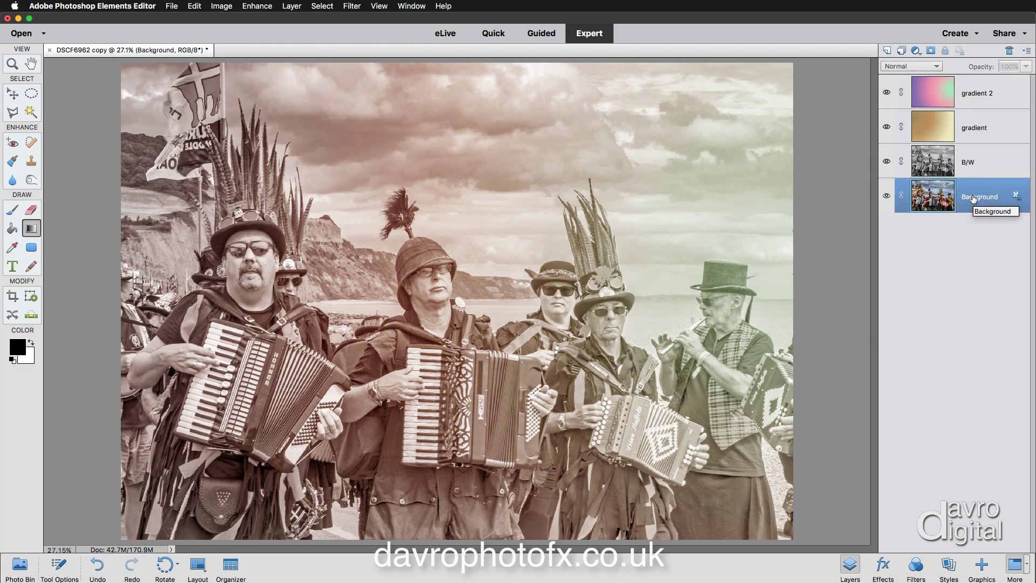
pyautogui.doubleClick(974, 198)
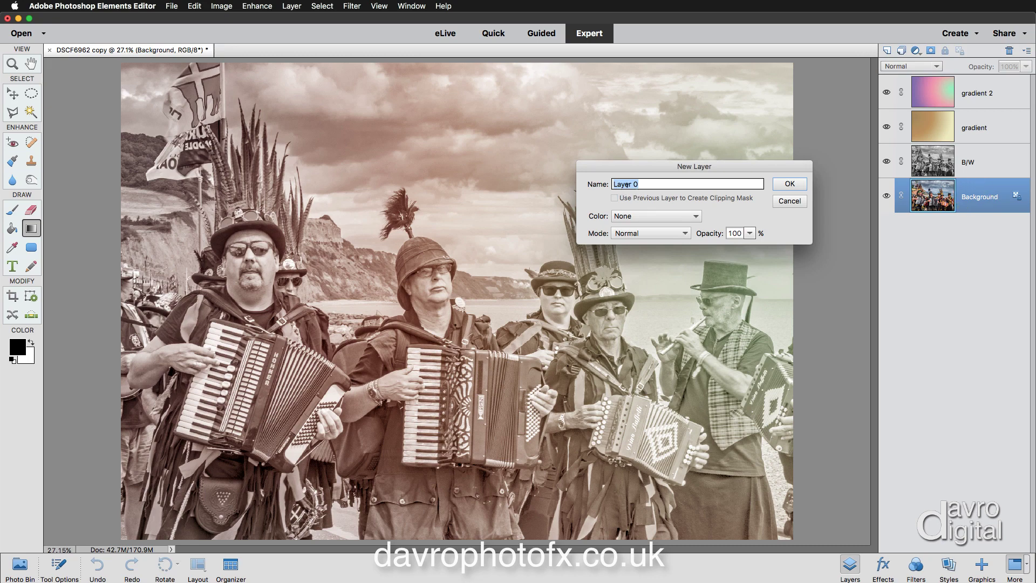
pyautogui.click(788, 184)
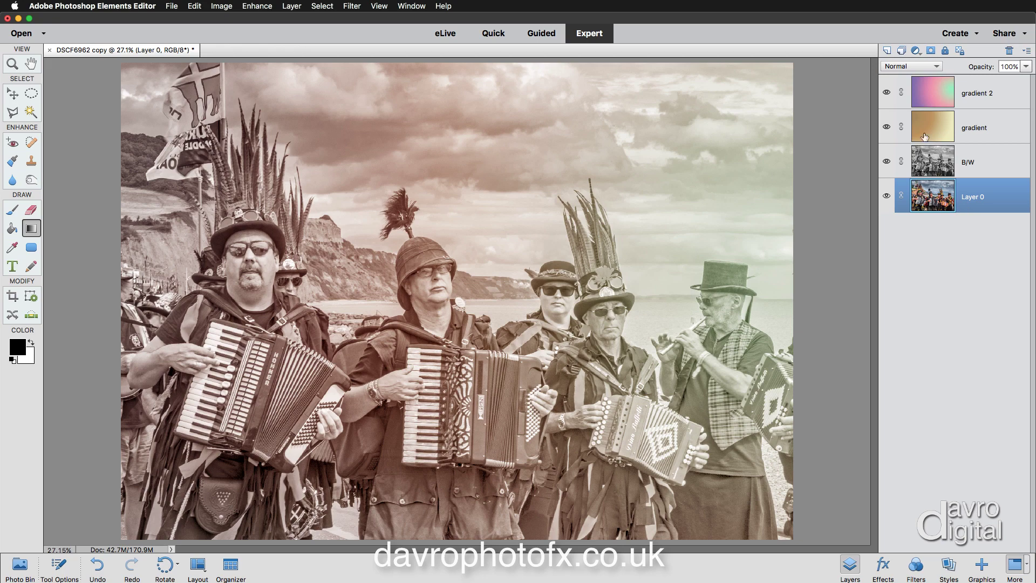
# Add two blank layers below Layer 0 and fill the lowest one with the white background color.
pyautogui.keyDown('super'); pyautogui.click(888, 52); pyautogui.keyUp('super')
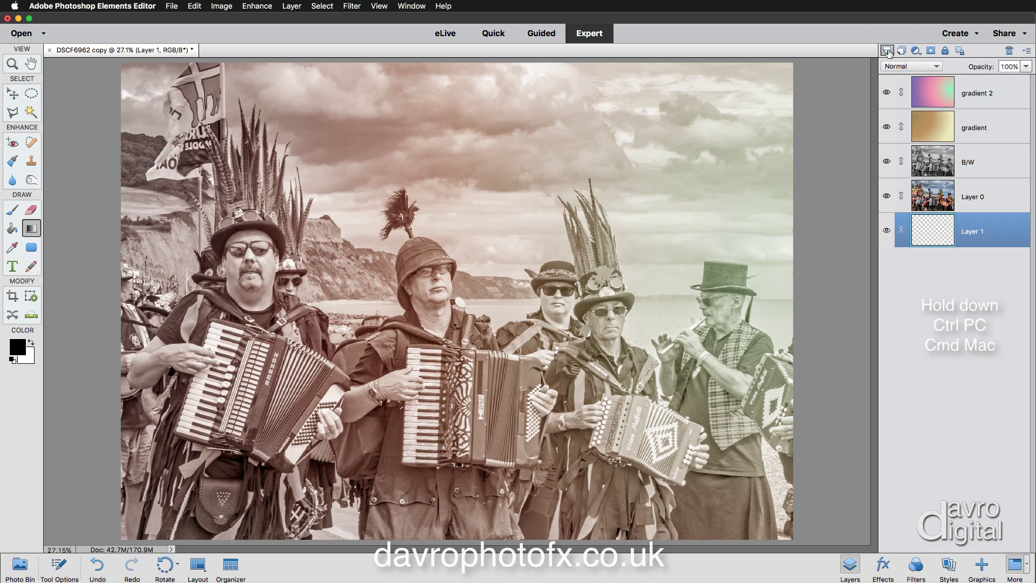
pyautogui.keyDown('super'); pyautogui.click(888, 53); pyautogui.keyUp('super')
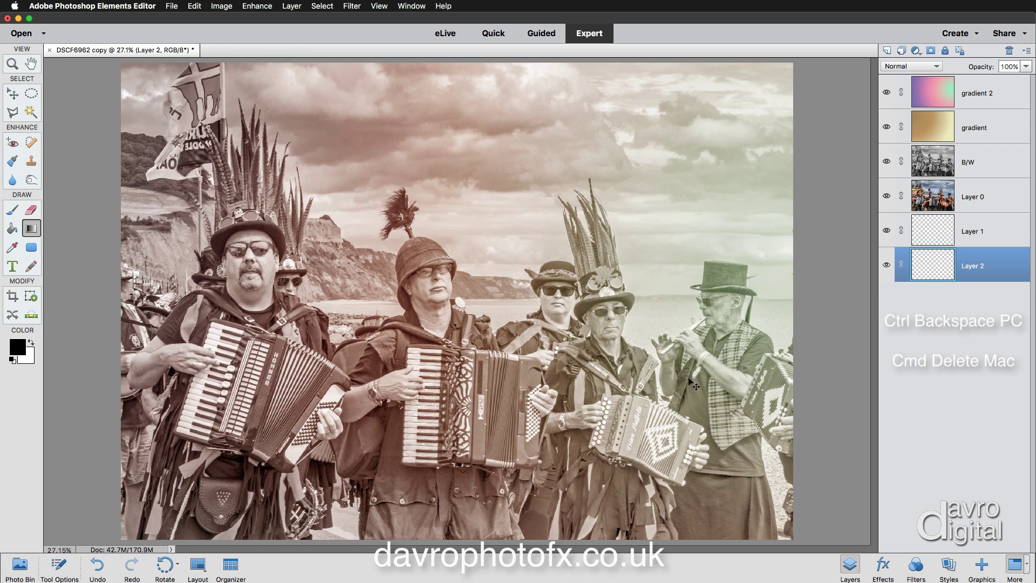
pyautogui.press('super+BackSpace')
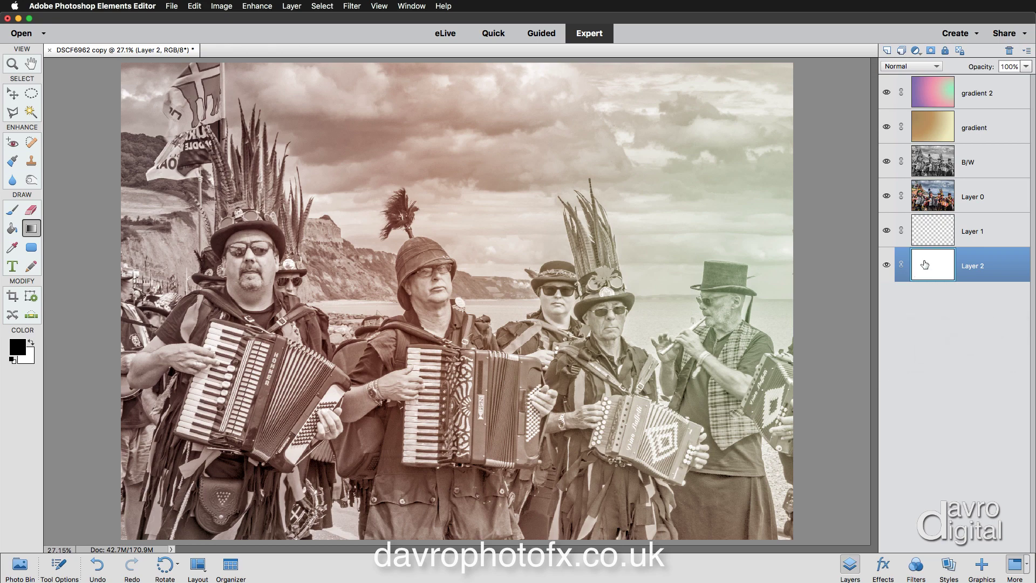
# Rename Layer 0 as colour.
pyautogui.click(979, 232)
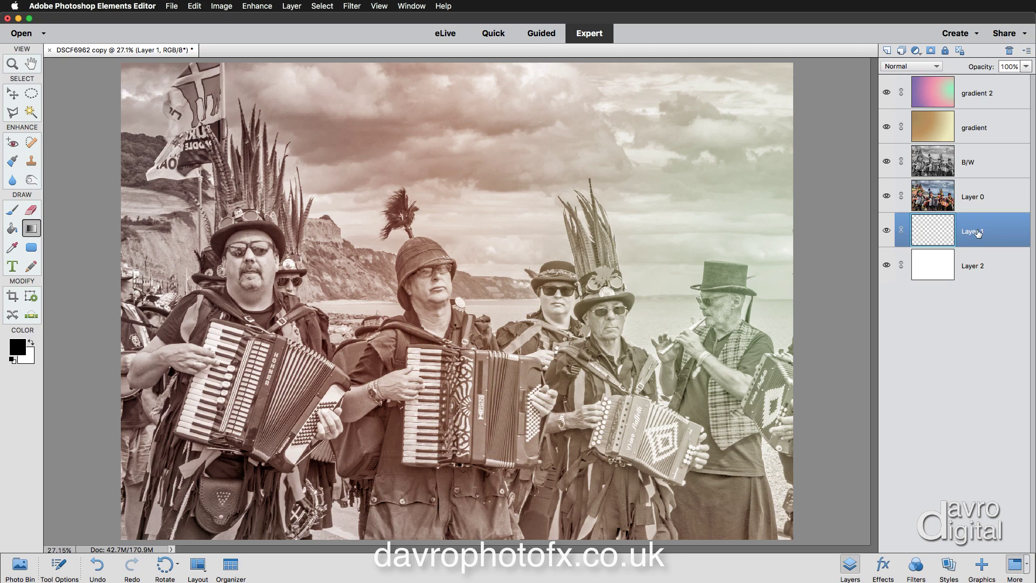
pyautogui.click(972, 196)
pyautogui.doubleClick(971, 197)
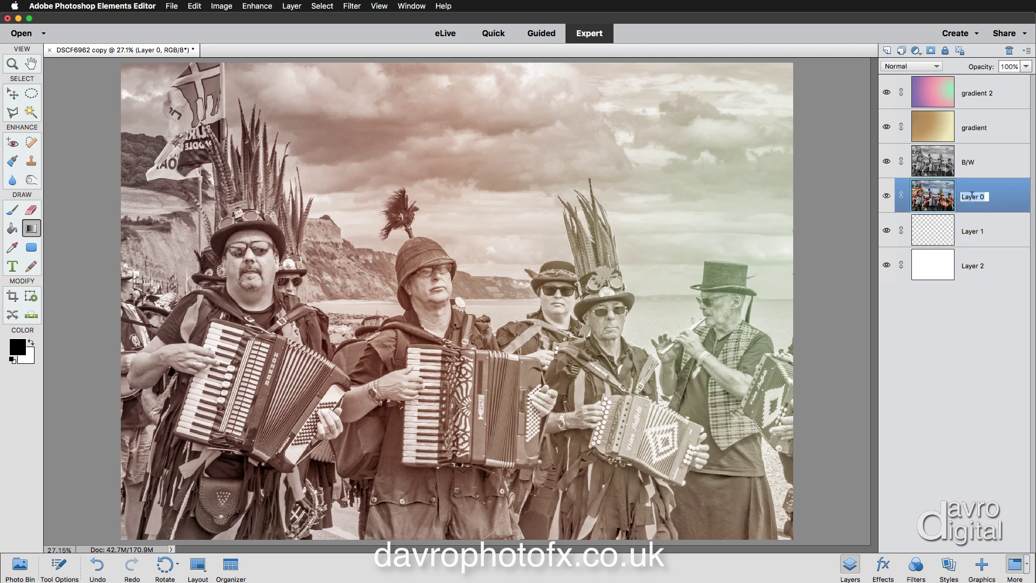
pyautogui.write('colour')
pyautogui.press('Return')
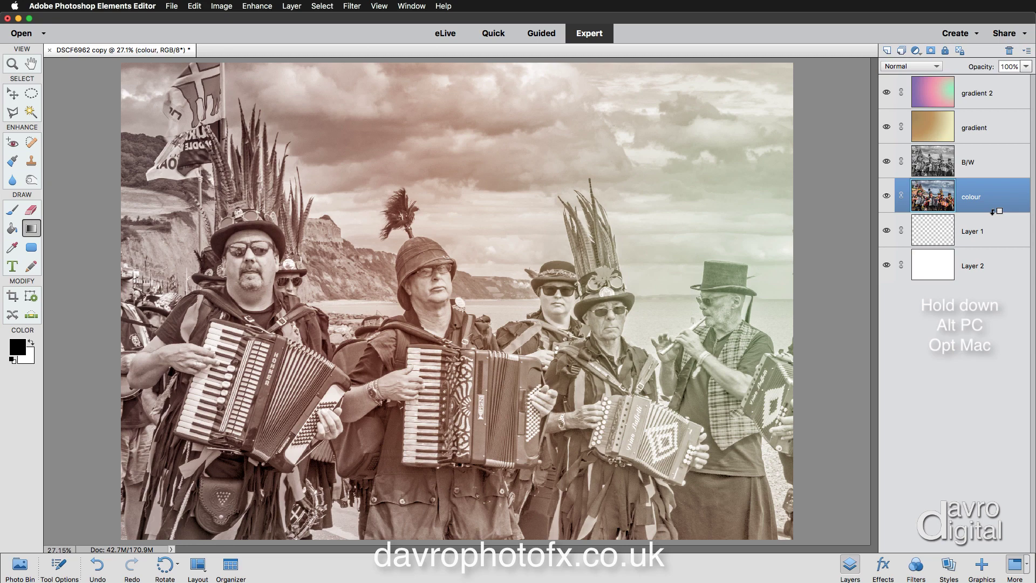
# Clip the colour and B/W layers to the blank Layer 1, and rename Layer 1 as border.
pyautogui.keyDown('alt'); pyautogui.click(993, 212); pyautogui.keyUp('alt')
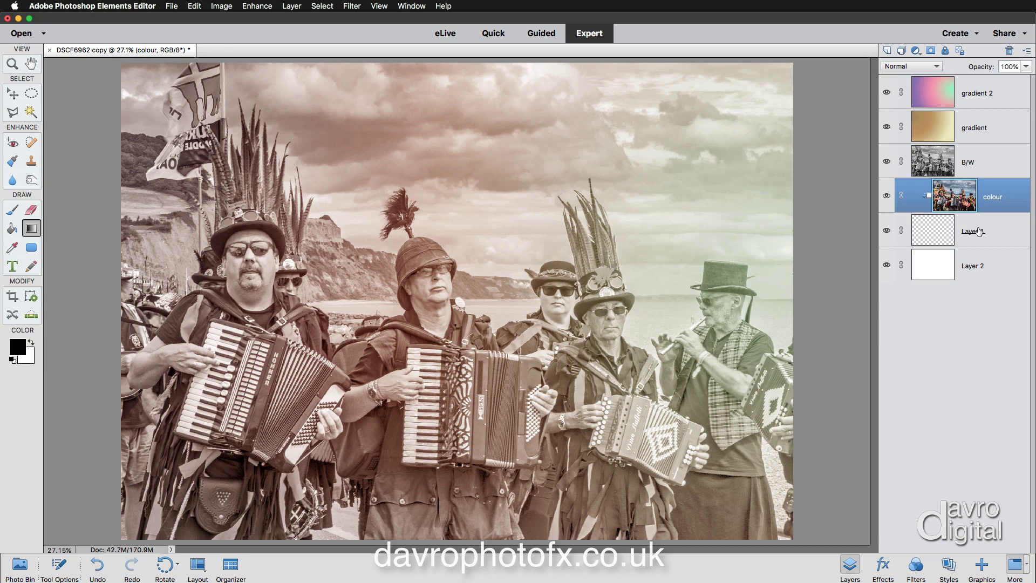
pyautogui.keyDown('alt'); pyautogui.click(991, 175); pyautogui.keyUp('alt')
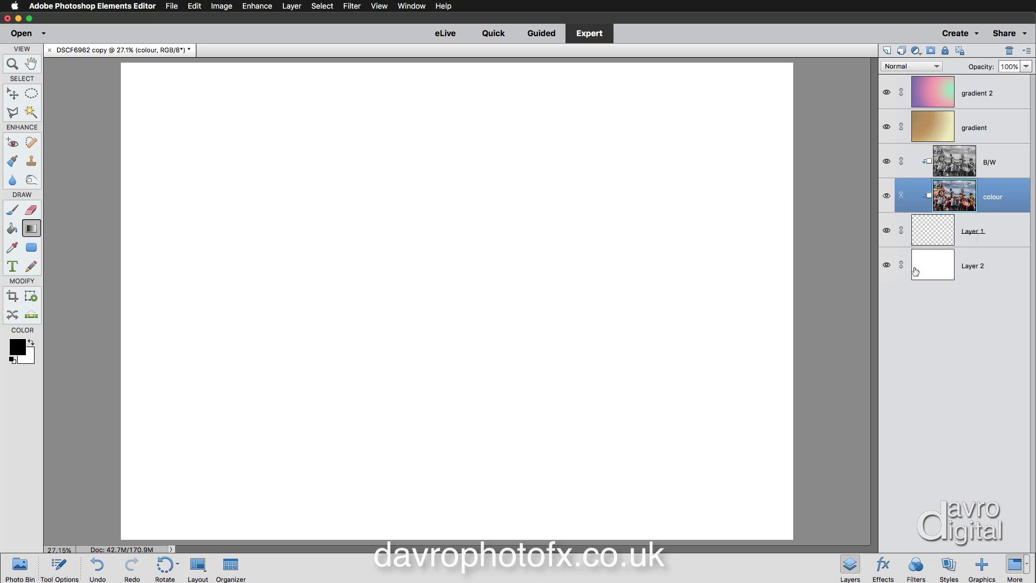
pyautogui.click(936, 231)
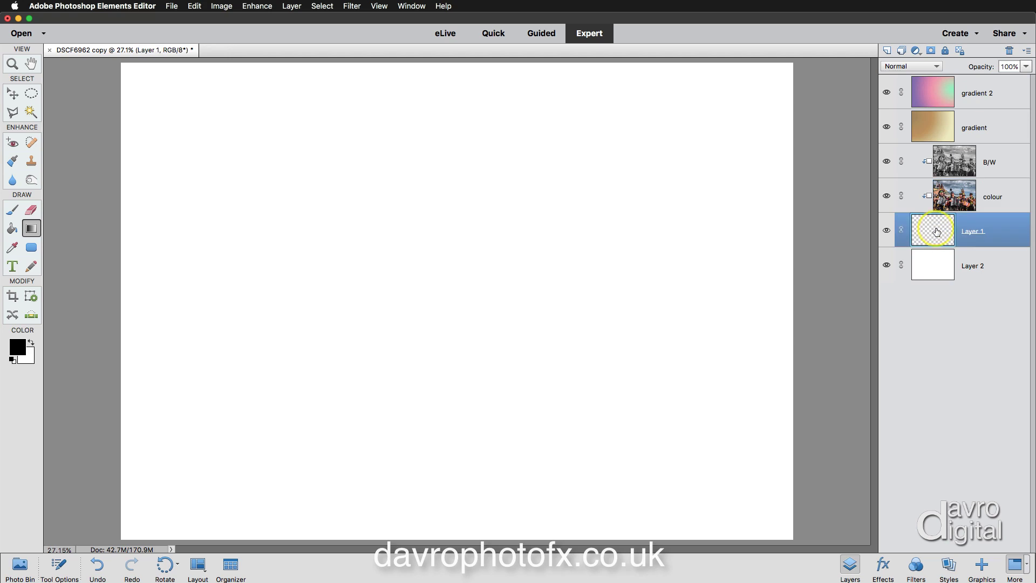
pyautogui.doubleClick(967, 232)
pyautogui.write('border')
pyautogui.press('Return')
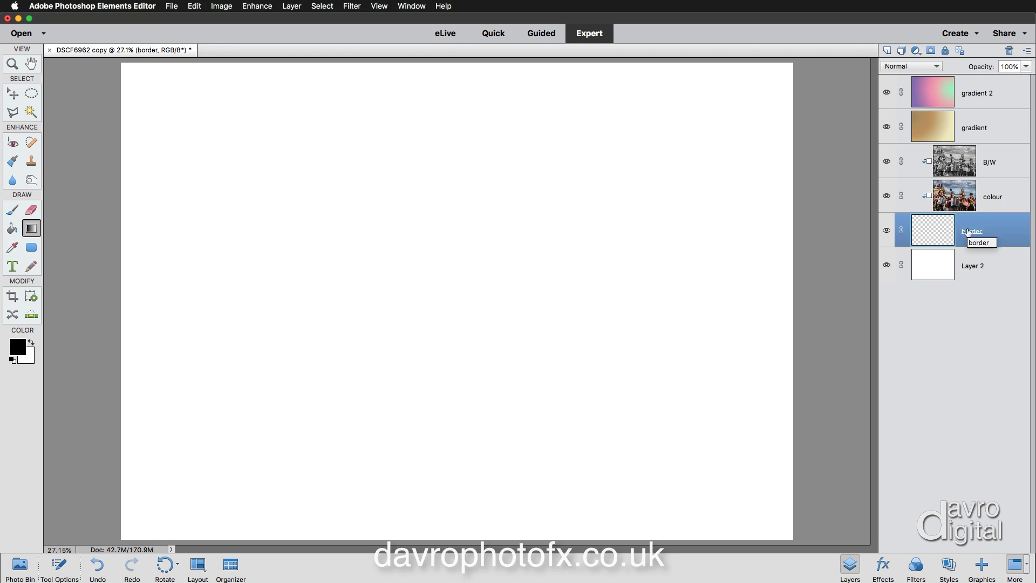
# Brush with black on the border layer using the soft 200 px brush to reveal the head of the leftmost accordion player.
pyautogui.click(13, 212)
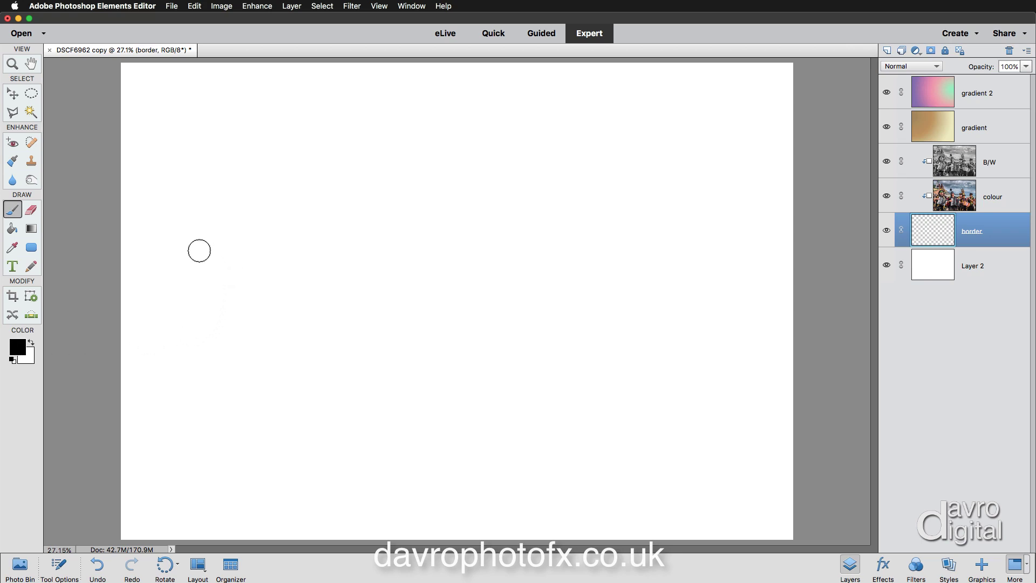
pyautogui.moveTo(218, 252)
pyautogui.mouseDown()
pyautogui.moveTo(197, 246)
pyautogui.moveTo(249, 243)
pyautogui.moveTo(221, 253)
pyautogui.moveTo(270, 239)
pyautogui.moveTo(248, 267)
pyautogui.moveTo(254, 233)
pyautogui.moveTo(262, 286)
pyautogui.moveTo(238, 254)
pyautogui.moveTo(244, 293)
pyautogui.moveTo(220, 273)
pyautogui.moveTo(273, 293)
pyautogui.moveTo(233, 298)
pyautogui.moveTo(269, 251)
pyautogui.moveTo(230, 241)
pyautogui.moveTo(263, 224)
pyautogui.moveTo(240, 243)
pyautogui.moveTo(252, 217)
pyautogui.moveTo(238, 249)
pyautogui.moveTo(247, 210)
pyautogui.moveTo(235, 237)
pyautogui.moveTo(235, 217)
pyautogui.moveTo(233, 251)
pyautogui.mouseUp()
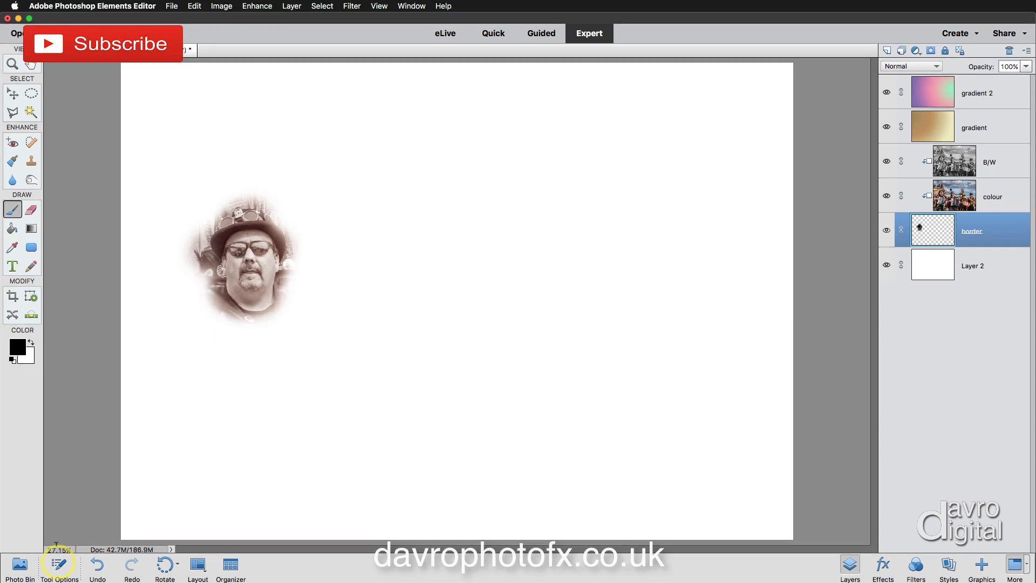
pyautogui.click(59, 565)
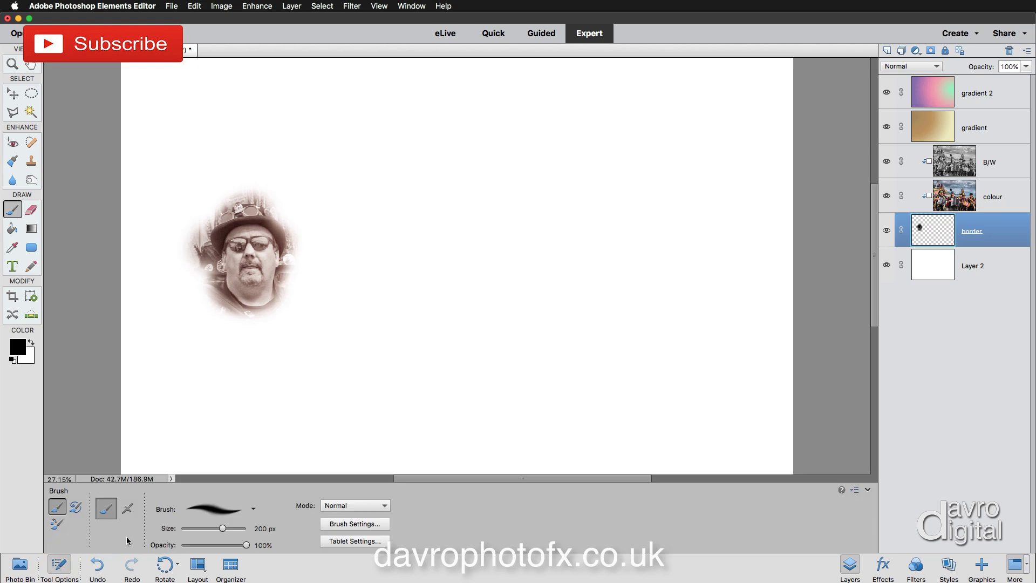
pyautogui.click(199, 510)
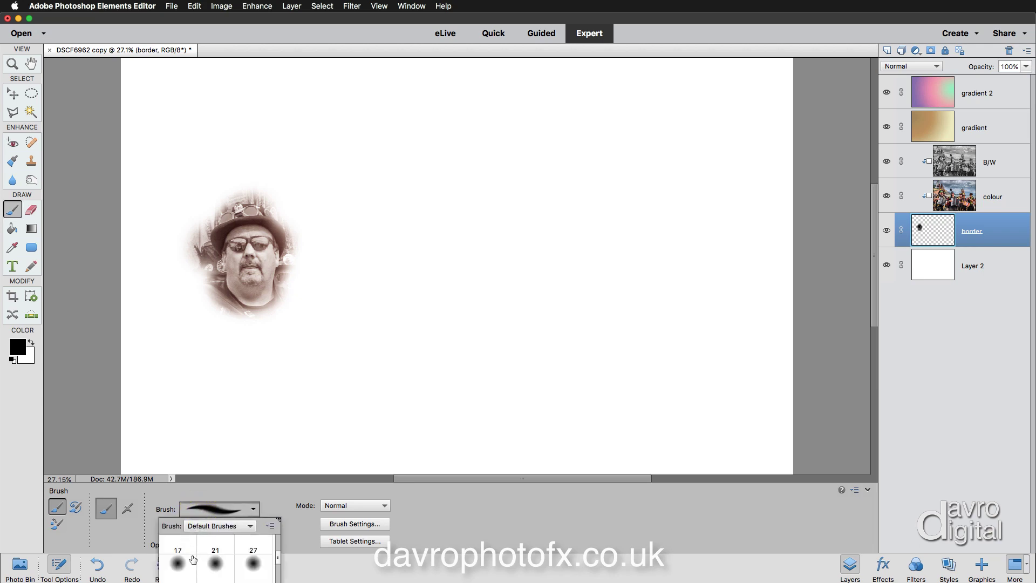
pyautogui.click(55, 564)
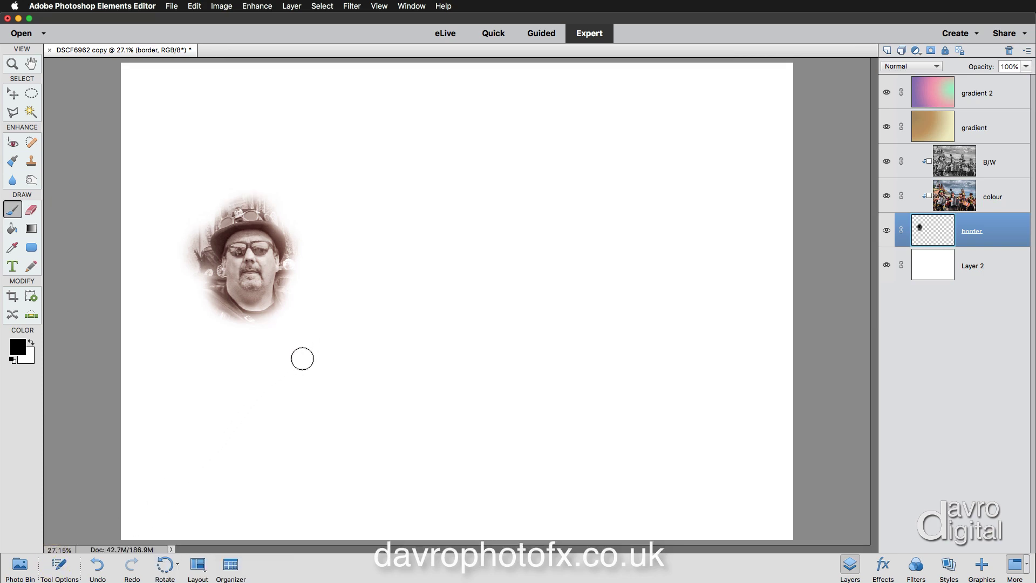
# Choose the 27 px spatter brush from the Default Brushes set.
pyautogui.rightClick(302, 358)
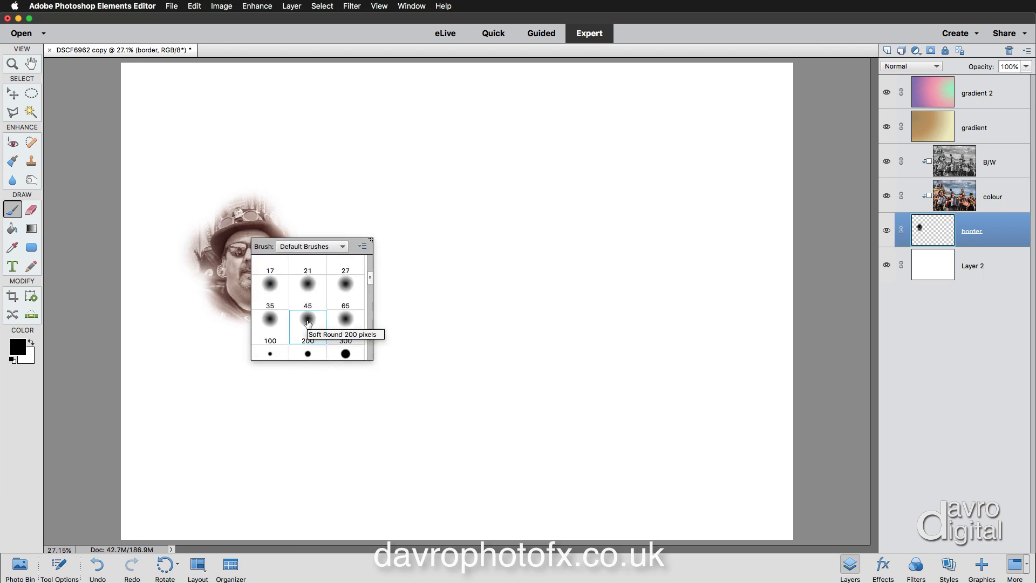
pyautogui.scroll(-5, 308, 324)
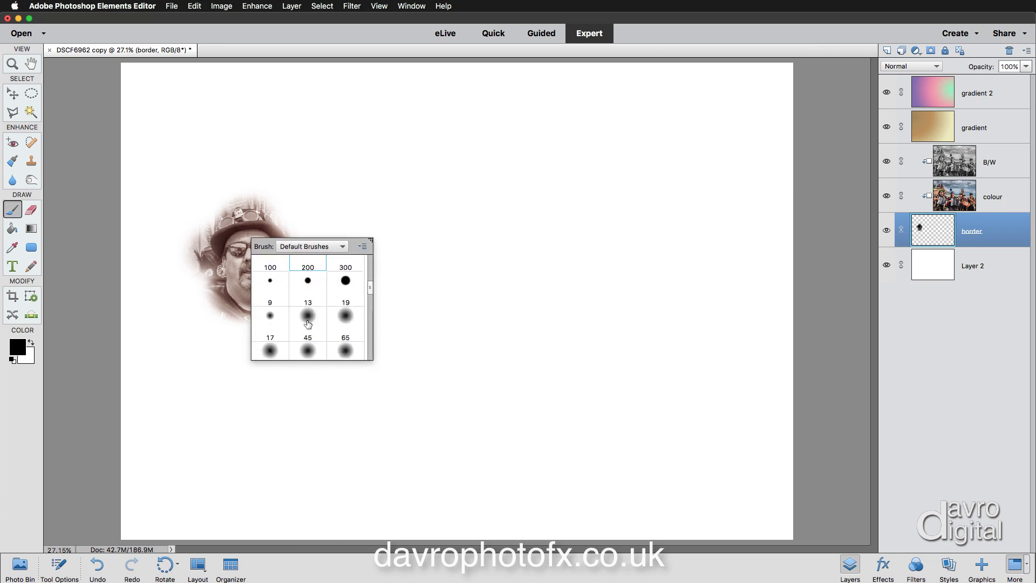
pyautogui.scroll(-1, 308, 324)
pyautogui.click(348, 337)
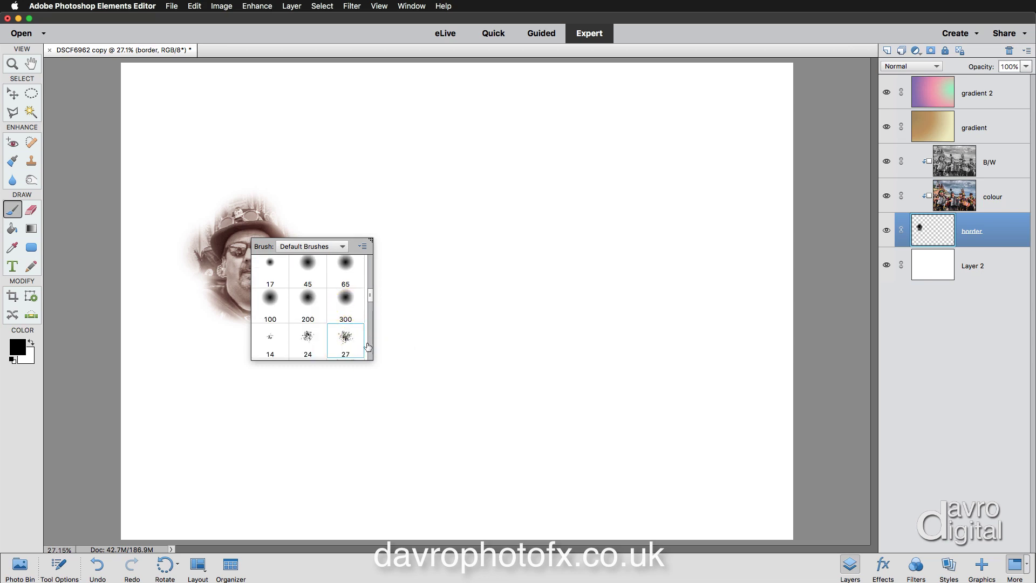
# Brush across the border layer from the middle player's face to the leftmost accordion, and choose the Drippy Water brush from the Wet Media Brushes.
pyautogui.click(371, 386)
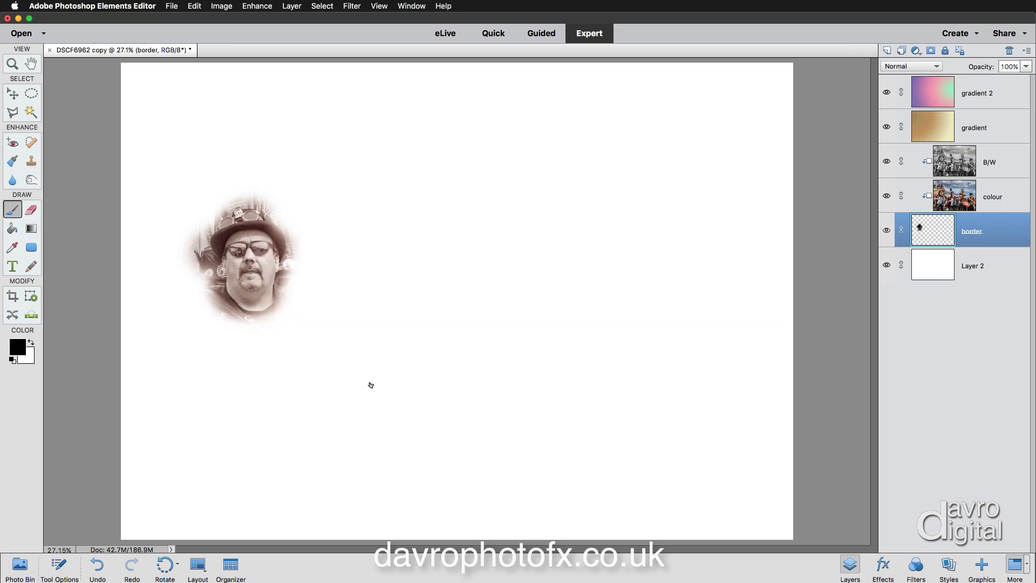
pyautogui.moveTo(371, 386)
pyautogui.mouseDown()
pyautogui.moveTo(355, 328)
pyautogui.moveTo(413, 320)
pyautogui.moveTo(405, 305)
pyautogui.moveTo(367, 291)
pyautogui.moveTo(429, 302)
pyautogui.moveTo(383, 265)
pyautogui.moveTo(299, 278)
pyautogui.moveTo(340, 313)
pyautogui.moveTo(301, 354)
pyautogui.moveTo(234, 375)
pyautogui.moveTo(232, 359)
pyautogui.moveTo(226, 383)
pyautogui.moveTo(238, 410)
pyautogui.mouseUp()
pyautogui.rightClick(348, 384)
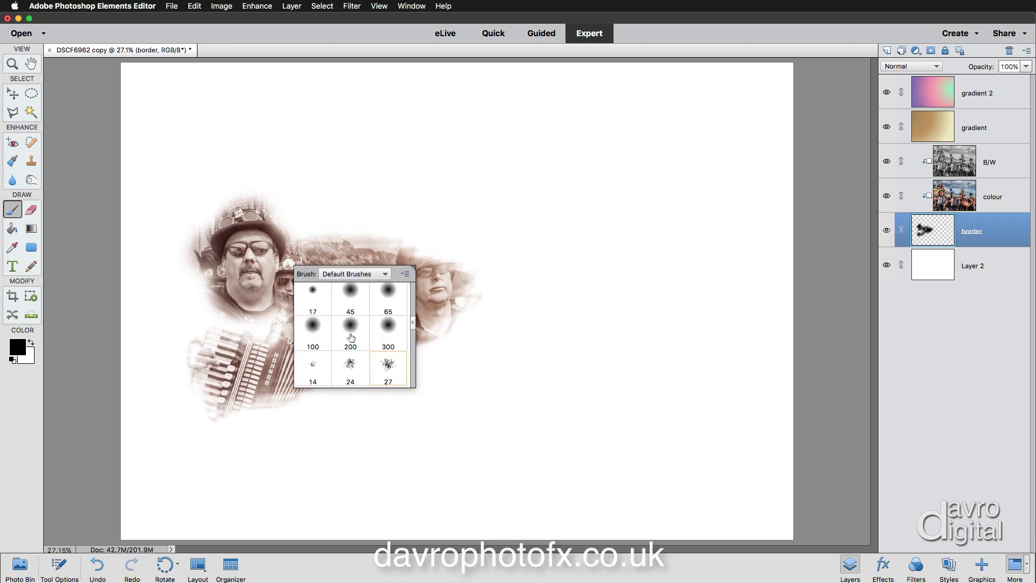
pyautogui.click(353, 273)
pyautogui.click(329, 399)
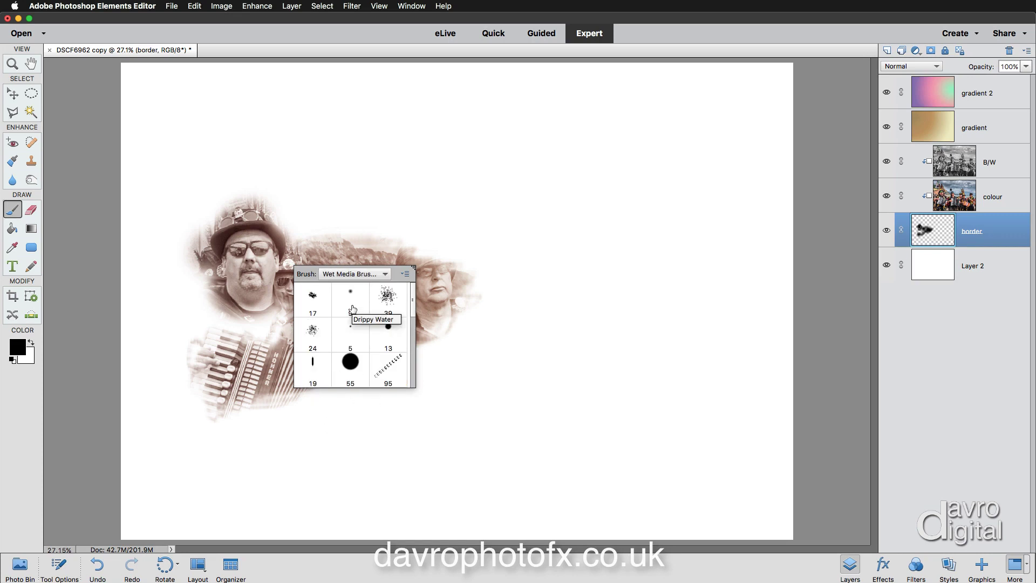
pyautogui.click(352, 310)
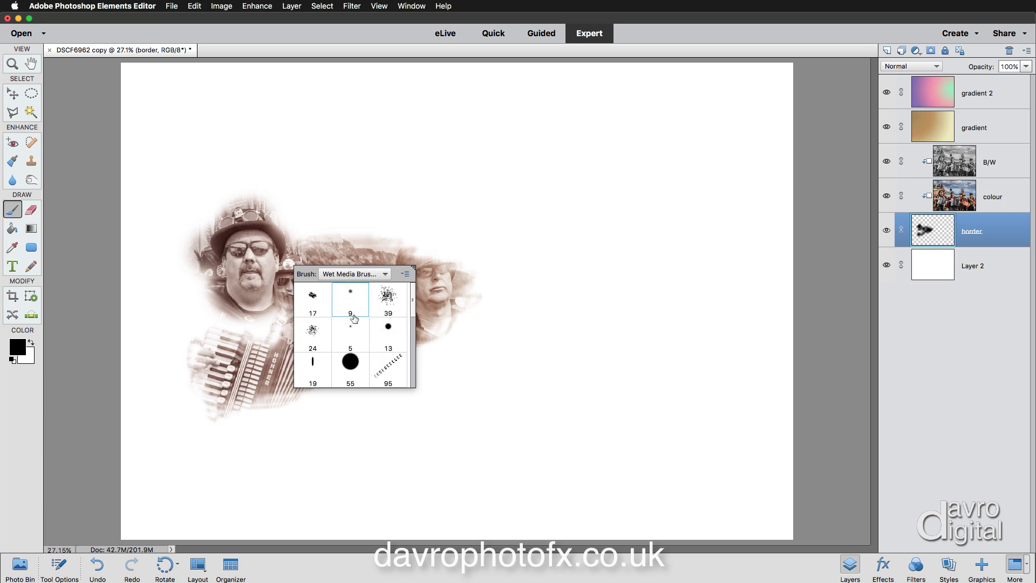
pyautogui.click(420, 408)
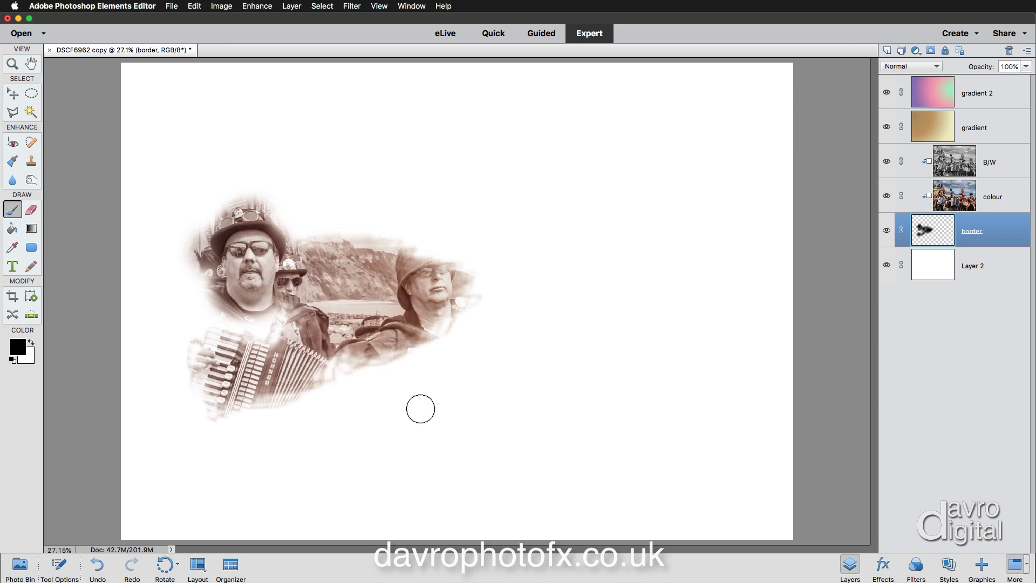
# Paint with black over most of the border layer to reveal all the players and sky inside an irregular white edge.
pyautogui.click(240, 265)
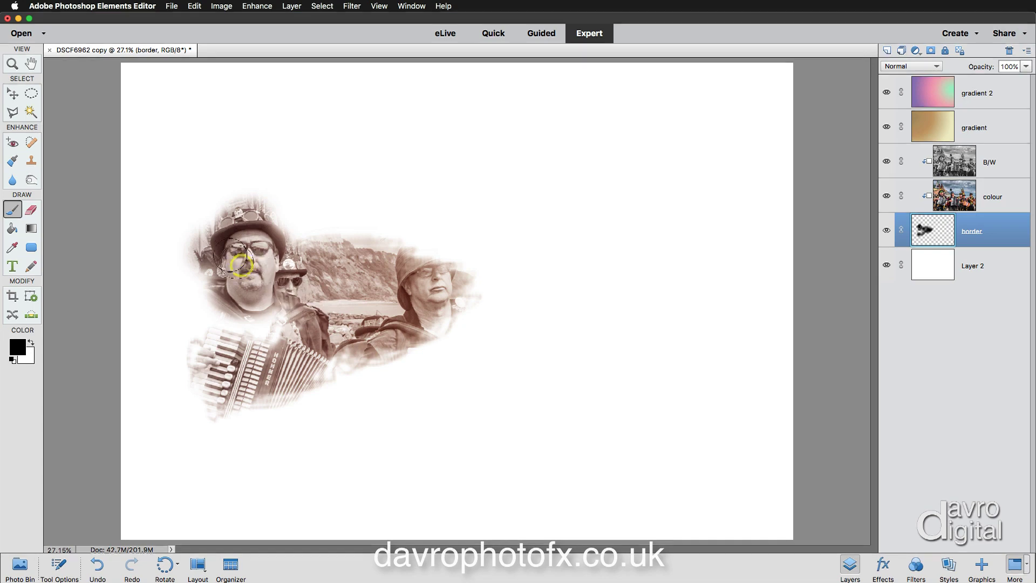
pyautogui.moveTo(247, 238)
pyautogui.mouseDown()
pyautogui.moveTo(267, 208)
pyautogui.moveTo(303, 224)
pyautogui.moveTo(278, 189)
pyautogui.moveTo(228, 180)
pyautogui.moveTo(212, 185)
pyautogui.moveTo(209, 202)
pyautogui.moveTo(211, 178)
pyautogui.moveTo(242, 148)
pyautogui.moveTo(229, 138)
pyautogui.moveTo(253, 133)
pyautogui.moveTo(401, 161)
pyautogui.moveTo(586, 162)
pyautogui.moveTo(554, 165)
pyautogui.moveTo(627, 173)
pyautogui.moveTo(389, 187)
pyautogui.moveTo(338, 207)
pyautogui.moveTo(475, 234)
pyautogui.moveTo(614, 240)
pyautogui.moveTo(419, 255)
pyautogui.moveTo(525, 280)
pyautogui.moveTo(610, 266)
pyautogui.moveTo(657, 151)
pyautogui.moveTo(687, 156)
pyautogui.moveTo(712, 237)
pyautogui.moveTo(705, 337)
pyautogui.moveTo(680, 358)
pyautogui.moveTo(576, 317)
pyautogui.moveTo(521, 341)
pyautogui.moveTo(464, 323)
pyautogui.moveTo(399, 349)
pyautogui.moveTo(215, 284)
pyautogui.moveTo(192, 229)
pyautogui.moveTo(186, 430)
pyautogui.moveTo(169, 330)
pyautogui.moveTo(141, 410)
pyautogui.moveTo(218, 478)
pyautogui.moveTo(275, 475)
pyautogui.moveTo(315, 471)
pyautogui.moveTo(328, 439)
pyautogui.moveTo(461, 395)
pyautogui.moveTo(629, 377)
pyautogui.moveTo(532, 412)
pyautogui.moveTo(417, 430)
pyautogui.moveTo(572, 475)
pyautogui.moveTo(455, 478)
pyautogui.moveTo(410, 495)
pyautogui.moveTo(535, 495)
pyautogui.moveTo(658, 466)
pyautogui.moveTo(634, 437)
pyautogui.moveTo(696, 437)
pyautogui.moveTo(687, 408)
pyautogui.moveTo(721, 397)
pyautogui.moveTo(725, 381)
pyautogui.moveTo(717, 404)
pyautogui.moveTo(728, 381)
pyautogui.moveTo(739, 421)
pyautogui.moveTo(717, 461)
pyautogui.moveTo(729, 479)
pyautogui.moveTo(631, 516)
pyautogui.mouseUp()
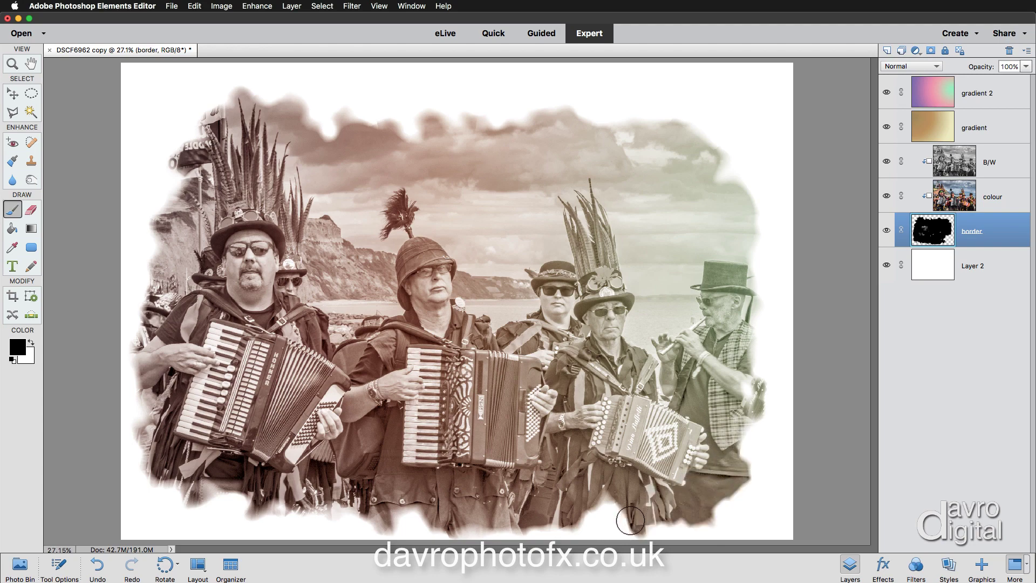
pyautogui.moveTo(144, 389)
pyautogui.mouseDown()
pyautogui.moveTo(154, 413)
pyautogui.moveTo(142, 370)
pyautogui.mouseUp()
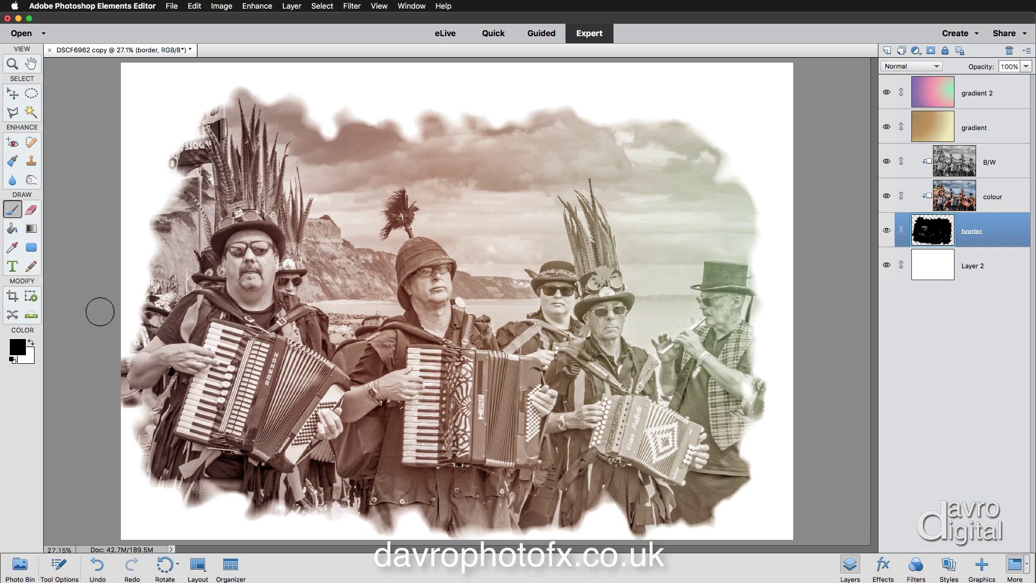
# Erase the border layer's overpainted edges beside the leftmost player's elbow and the flute player's elbow.
pyautogui.click(31, 210)
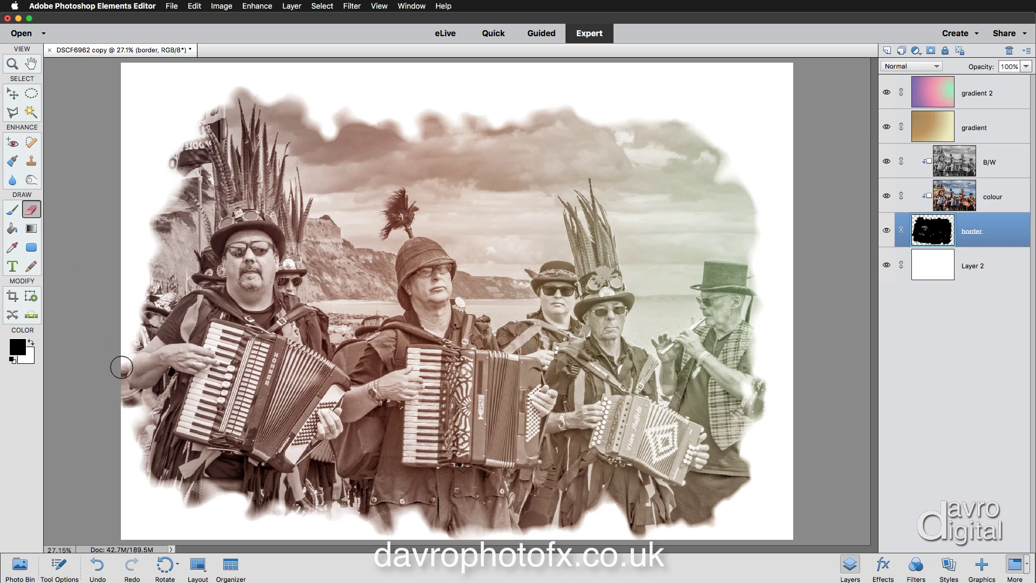
pyautogui.moveTo(122, 390); pyautogui.dragTo(128, 410)
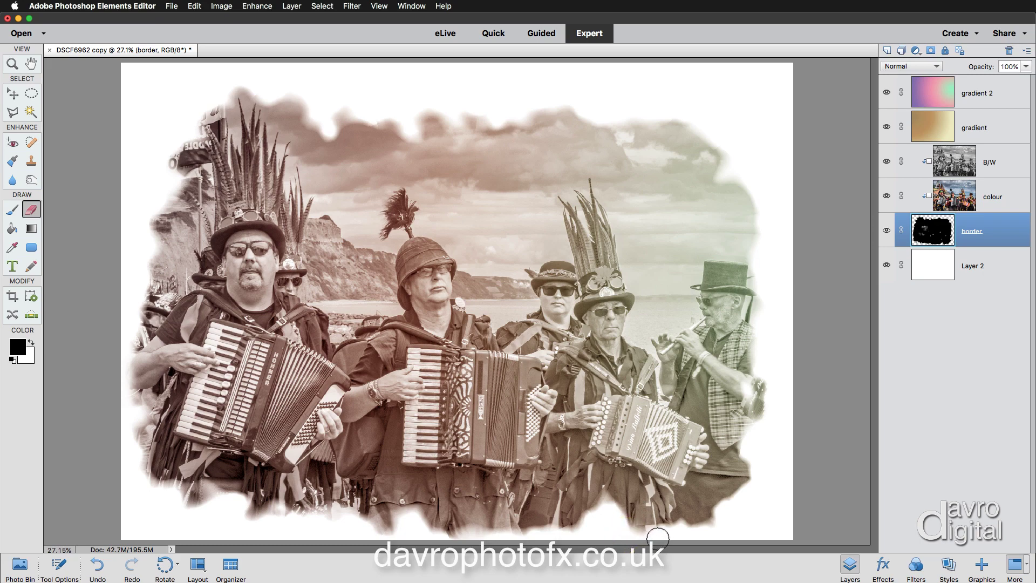
pyautogui.moveTo(756, 423); pyautogui.dragTo(764, 400)
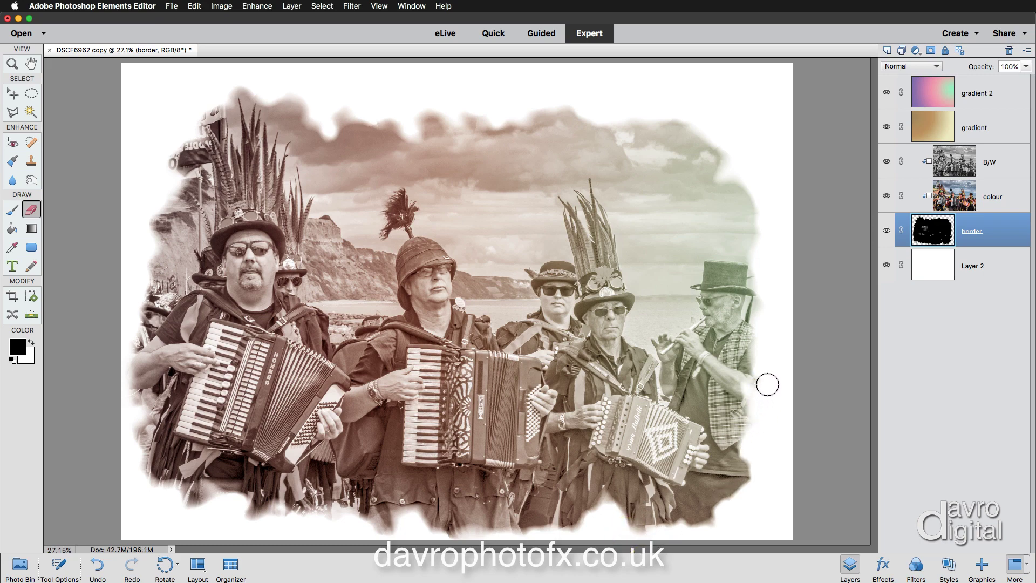
# Hide the B/W layer and apply a Sandstone Texturizer filter to the white Layer 2 with scaling 193% and relief 7.
pyautogui.click(887, 163)
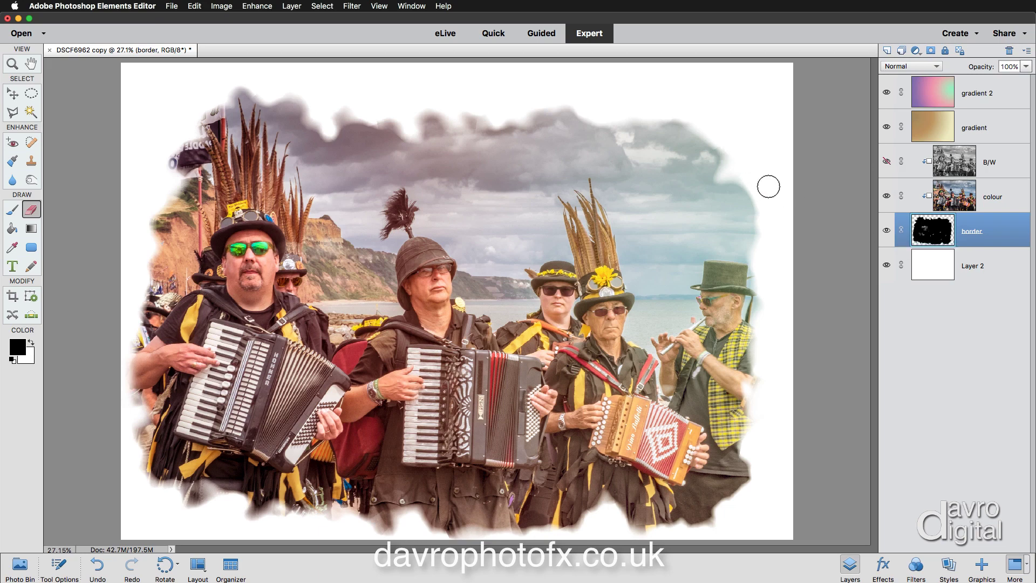
pyautogui.click(933, 268)
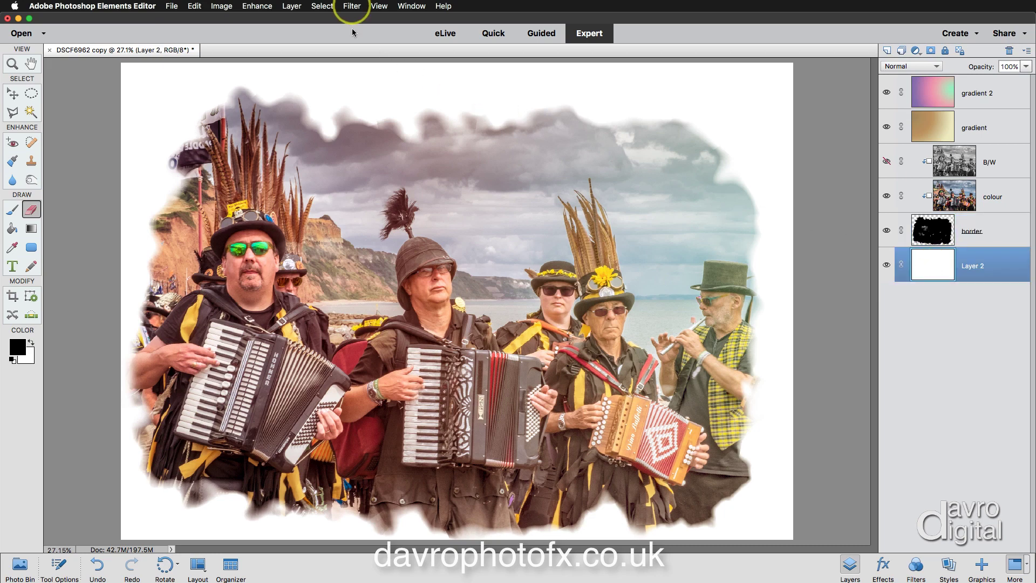
pyautogui.click(351, 6)
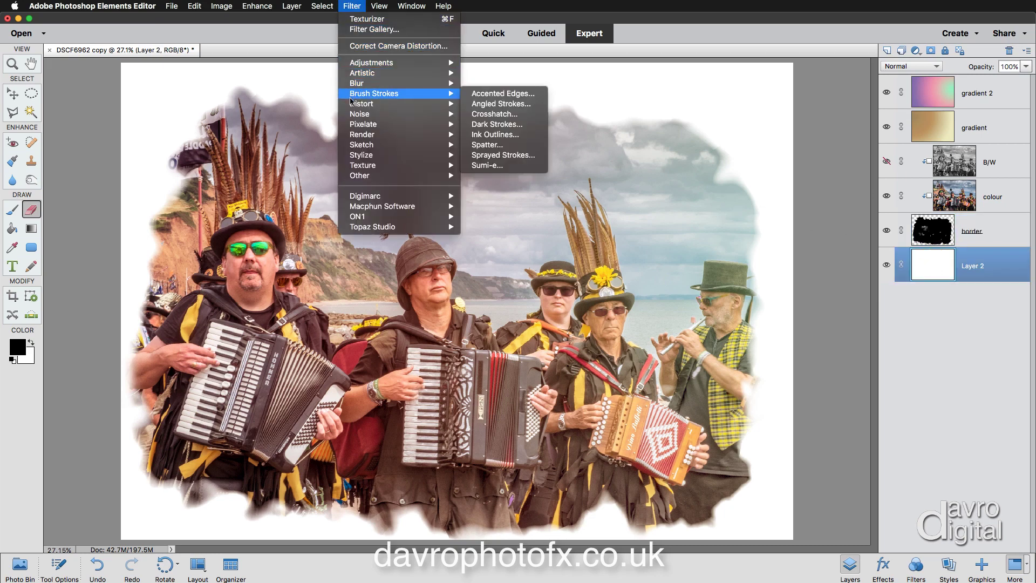
pyautogui.moveTo(397, 167)
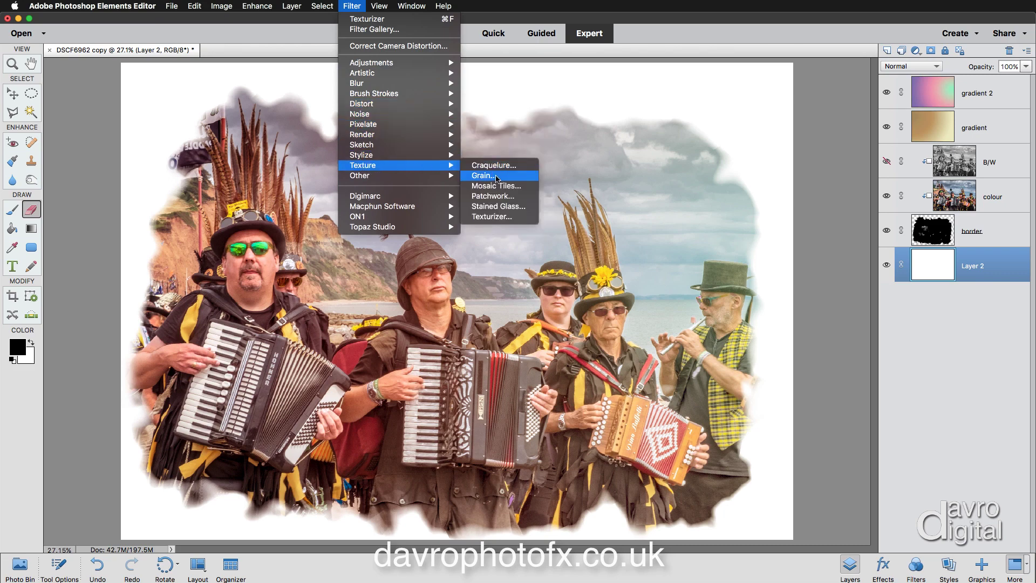
pyautogui.click(500, 217)
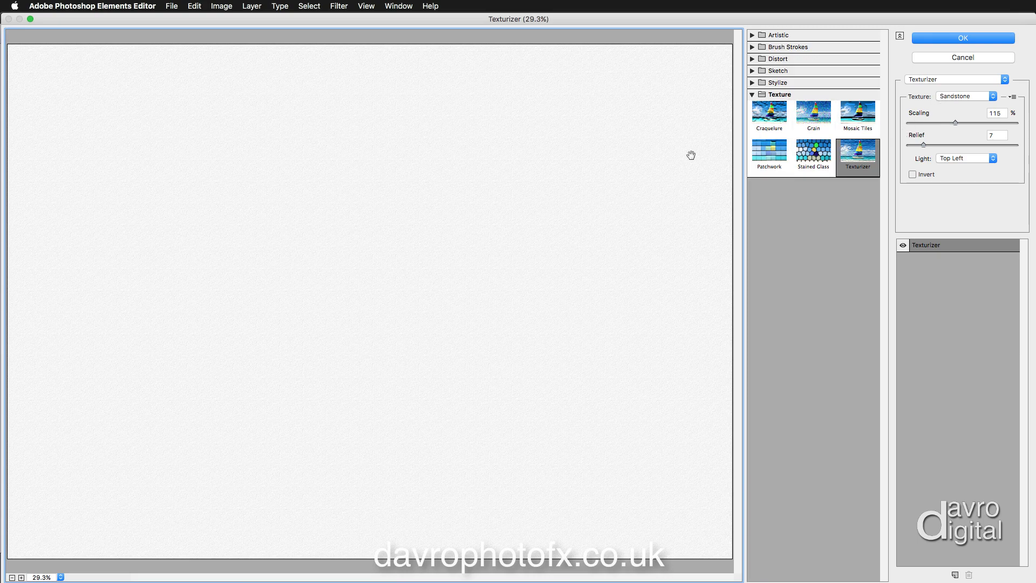
pyautogui.click(545, 157)
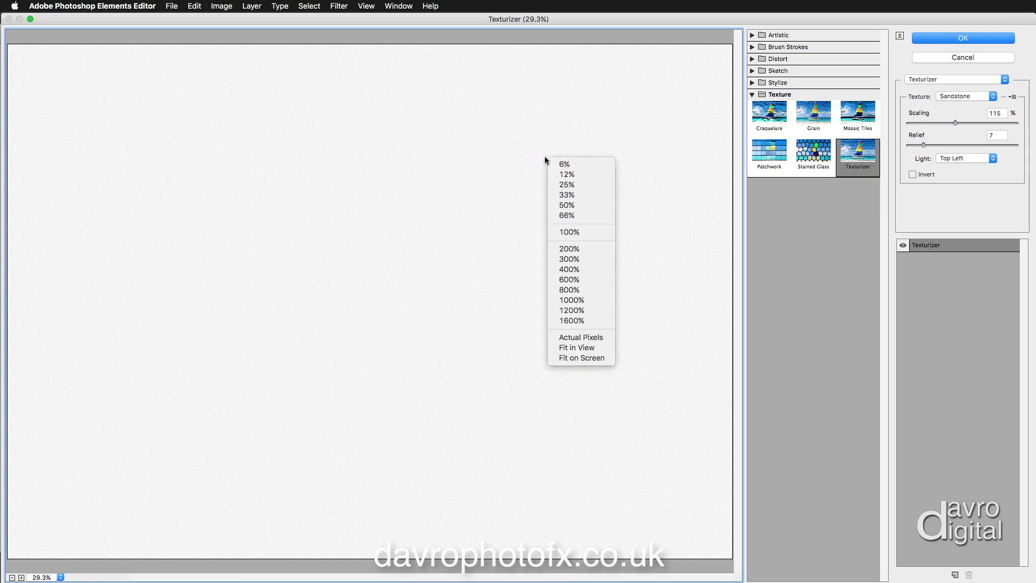
pyautogui.click(573, 233)
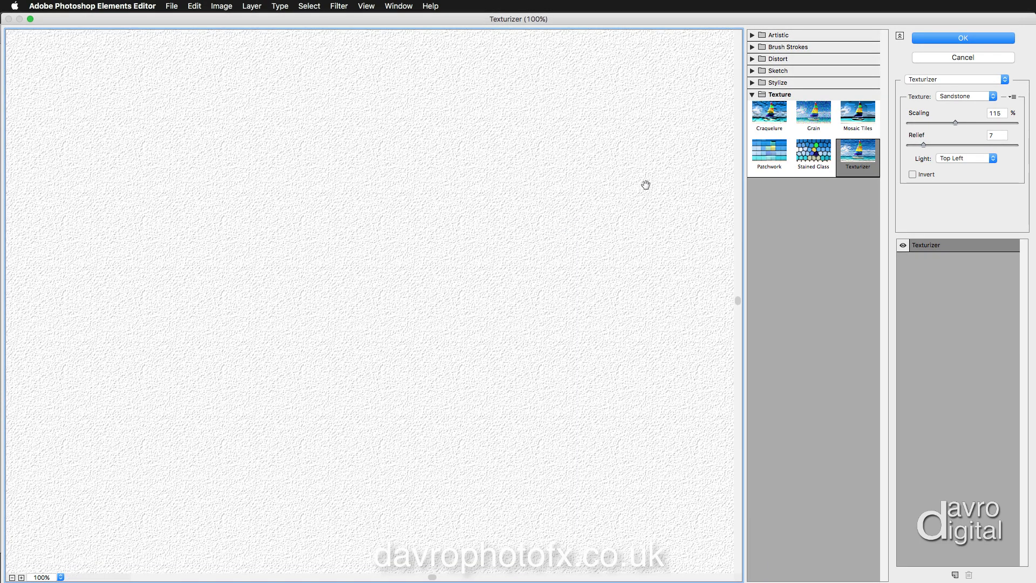
pyautogui.moveTo(955, 123); pyautogui.dragTo(1007, 125)
pyautogui.moveTo(1009, 127); pyautogui.dragTo(1011, 128)
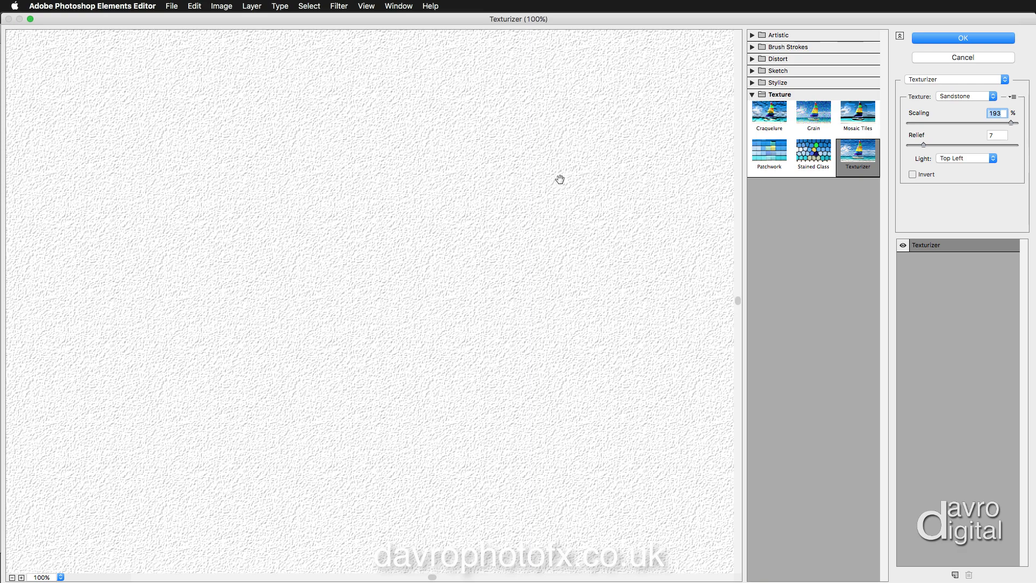
pyautogui.click(953, 38)
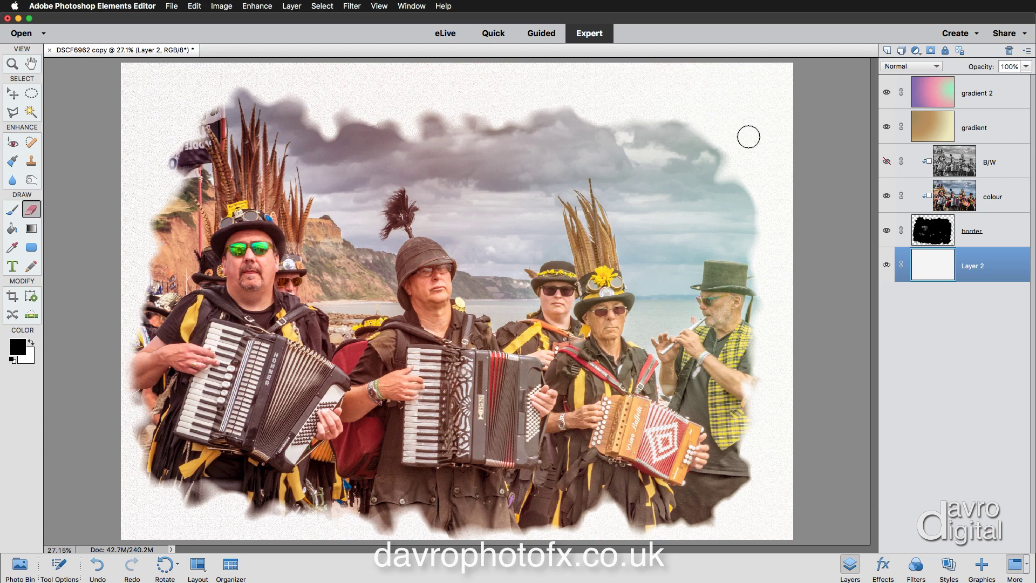
# Show the B/W layer again and compare the tint with the gradient 2 layer hidden and shown.
pyautogui.click(887, 162)
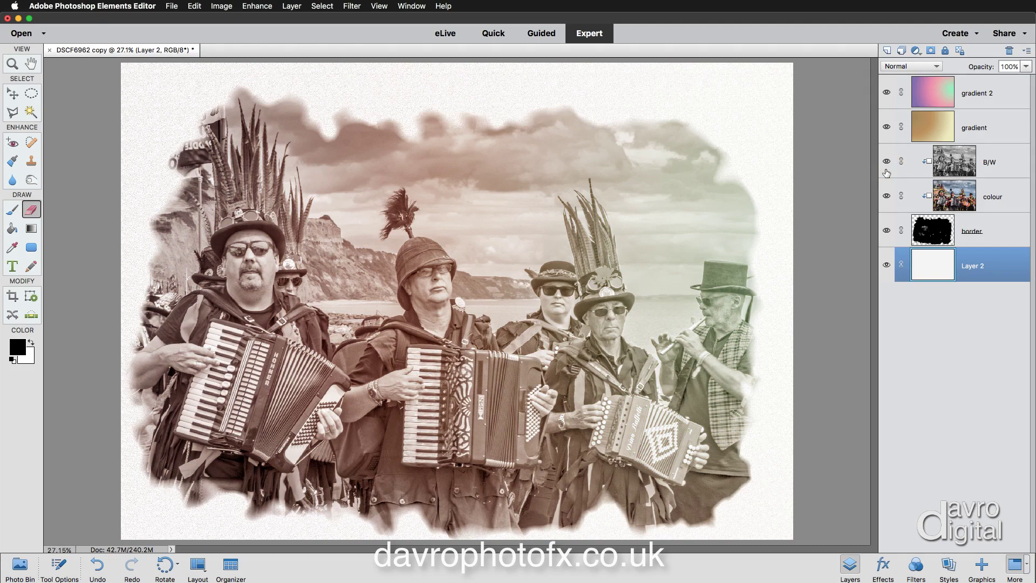
pyautogui.click(886, 92)
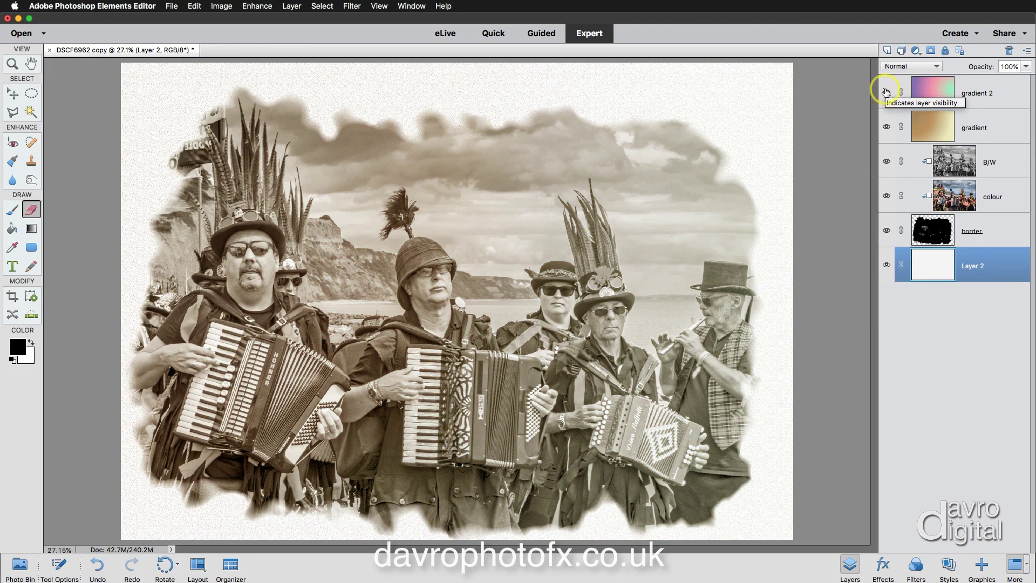
pyautogui.click(886, 93)
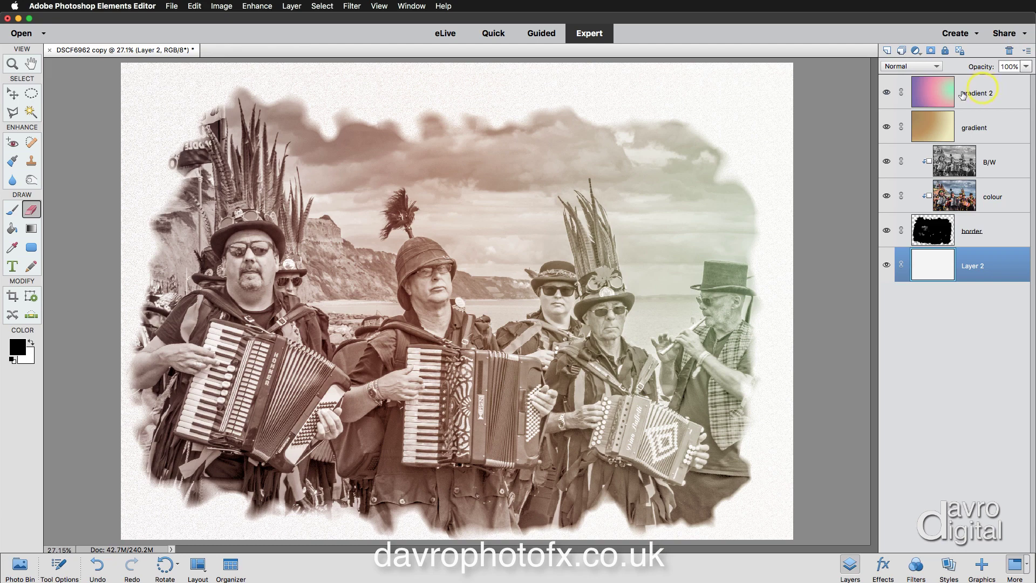
# Add an unclipped Levels adjustment layer above gradient 2 with the RGB shadow input level set to 14.
pyautogui.click(984, 93)
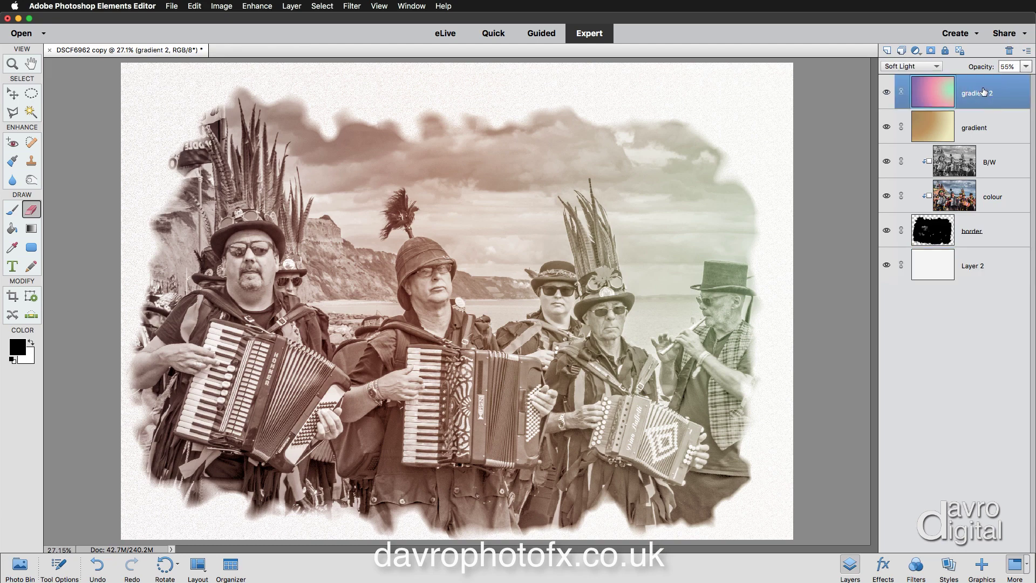
pyautogui.click(915, 50)
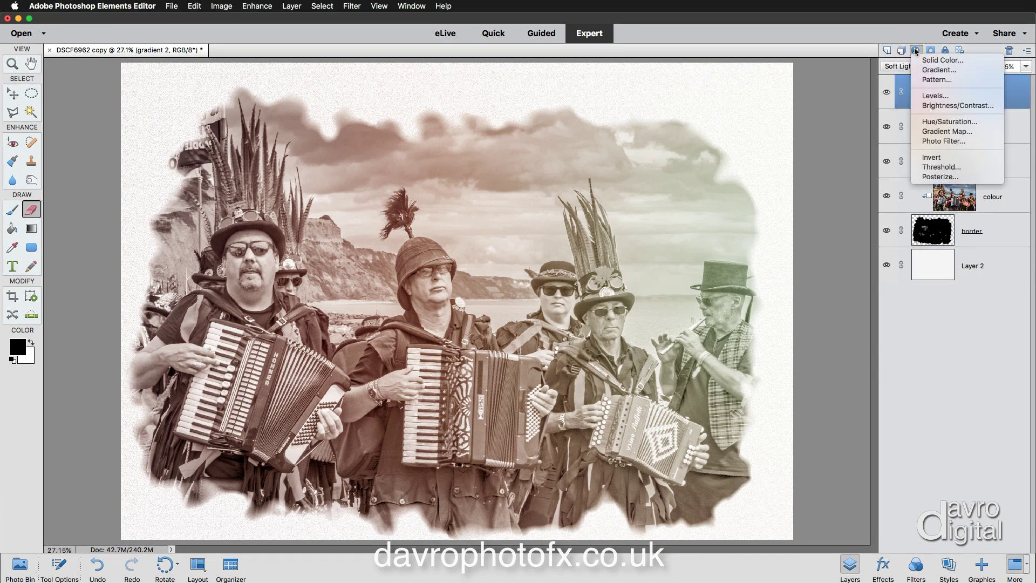
pyautogui.click(931, 97)
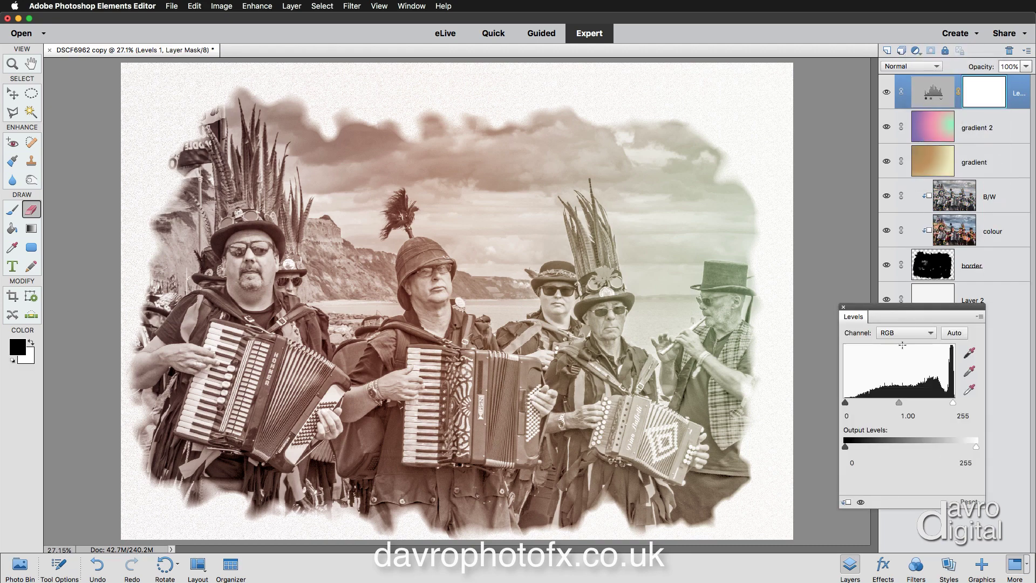
pyautogui.click(845, 401)
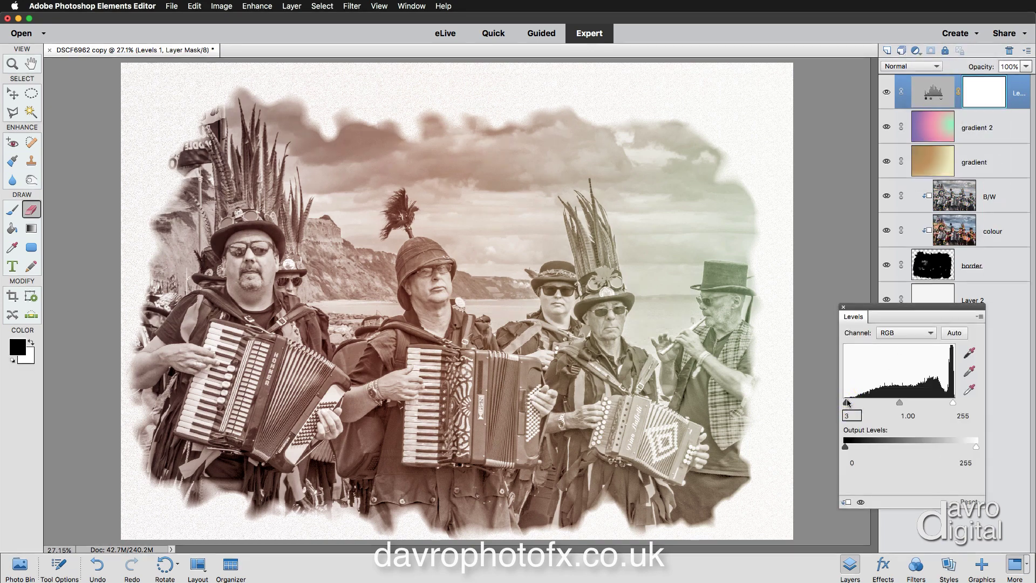
pyautogui.moveTo(844, 402); pyautogui.dragTo(851, 403)
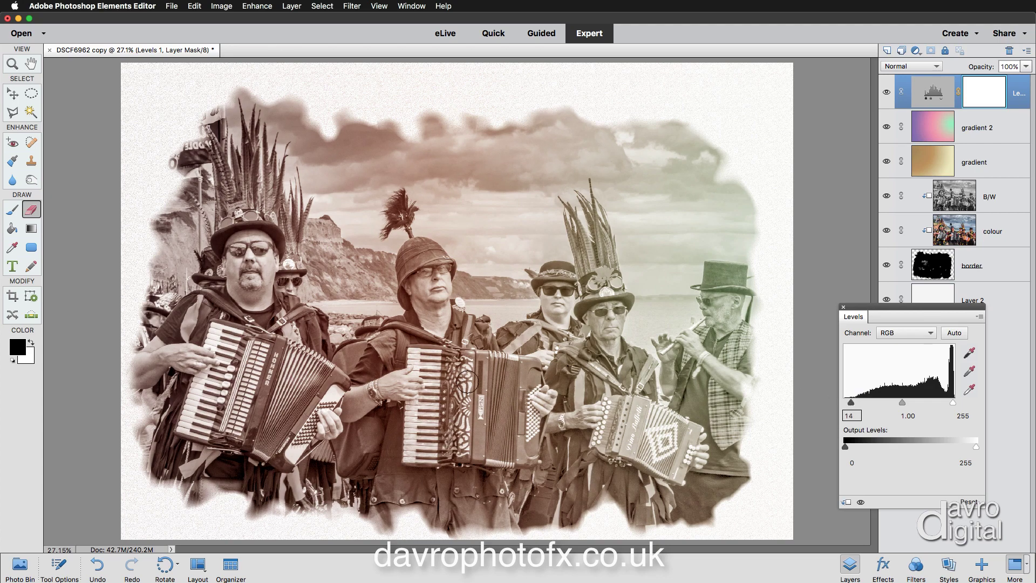
pyautogui.click(845, 503)
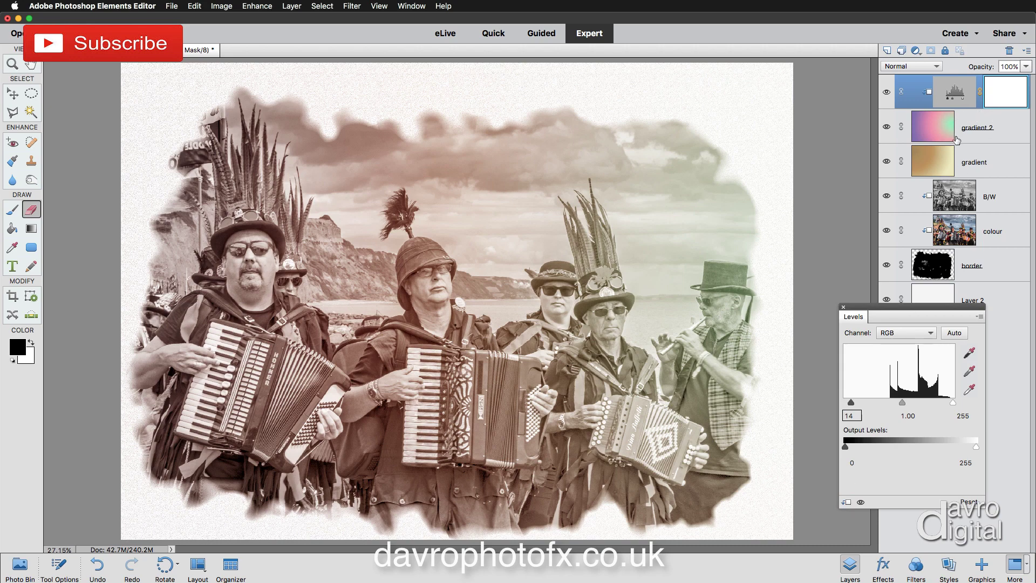
pyautogui.click(846, 501)
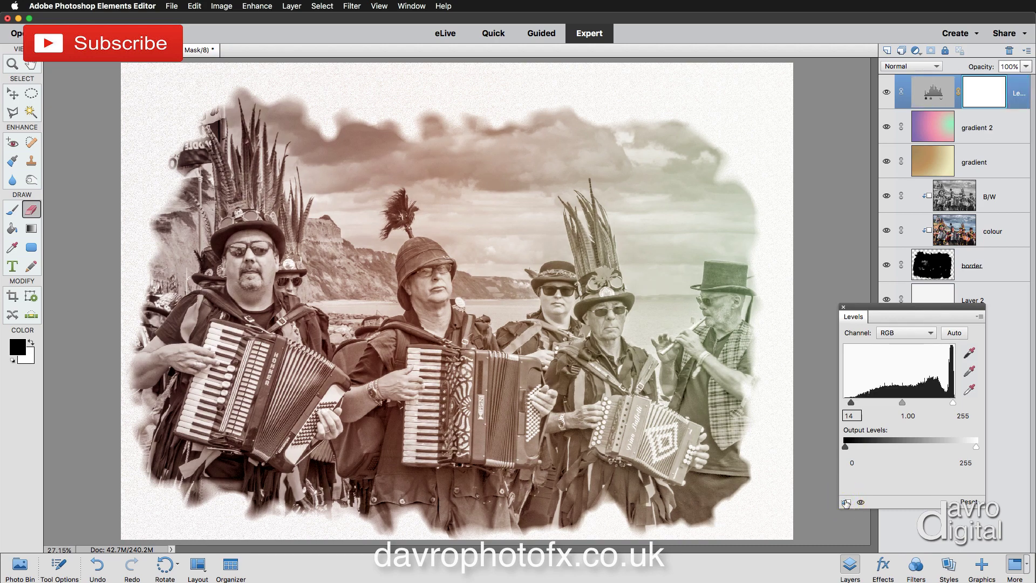
pyautogui.click(843, 307)
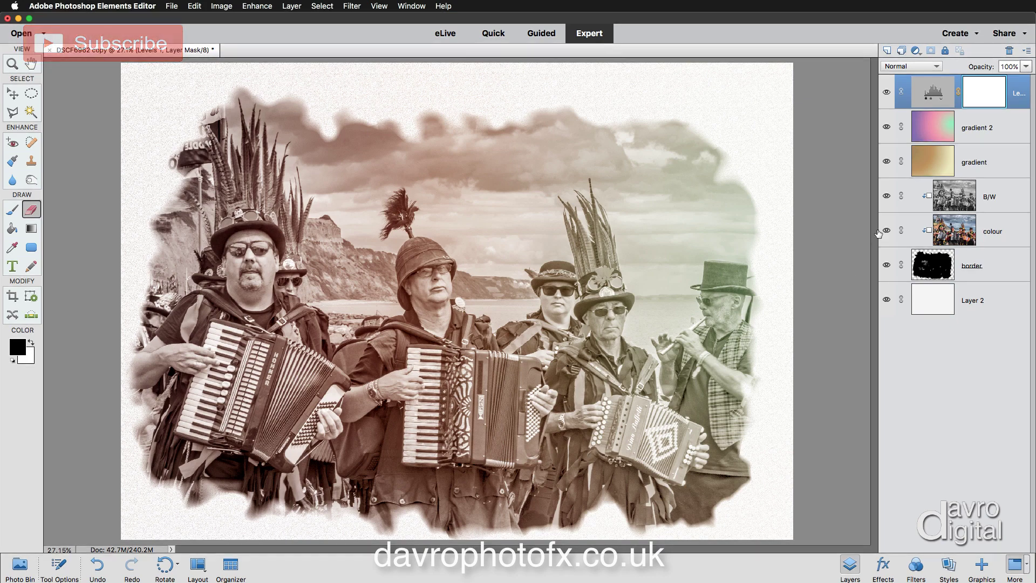
# Compare the colour and black-and-white versions by toggling the visibility of the B/W, gradient and gradient 2 layers.
pyautogui.click(887, 197)
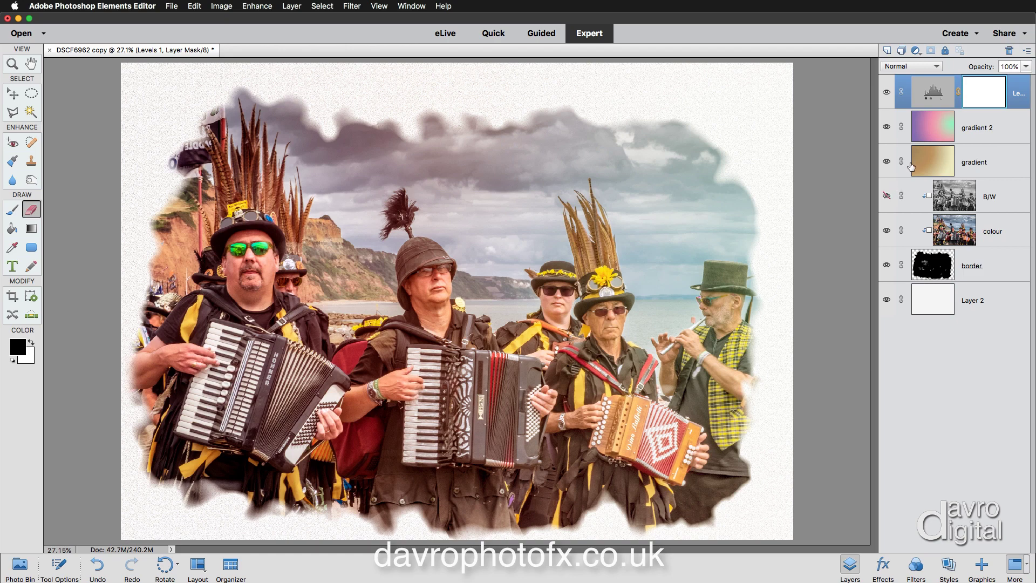
pyautogui.click(886, 163)
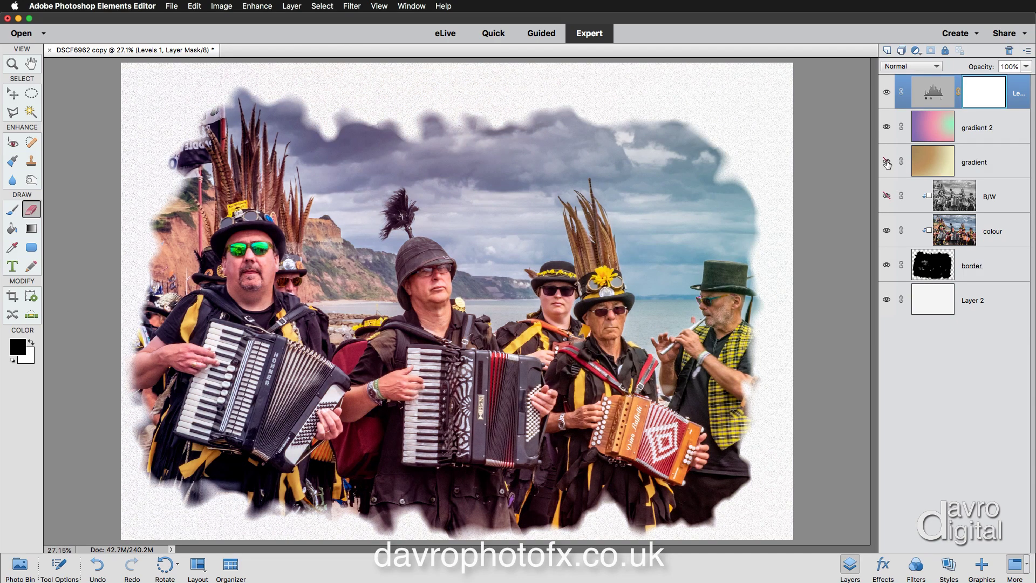
pyautogui.click(886, 162)
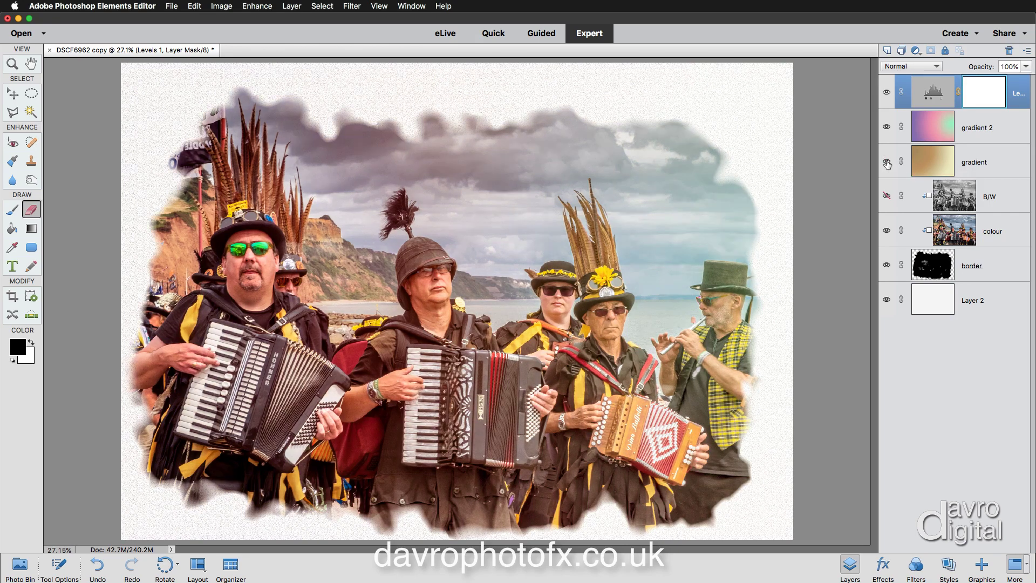
pyautogui.click(886, 128)
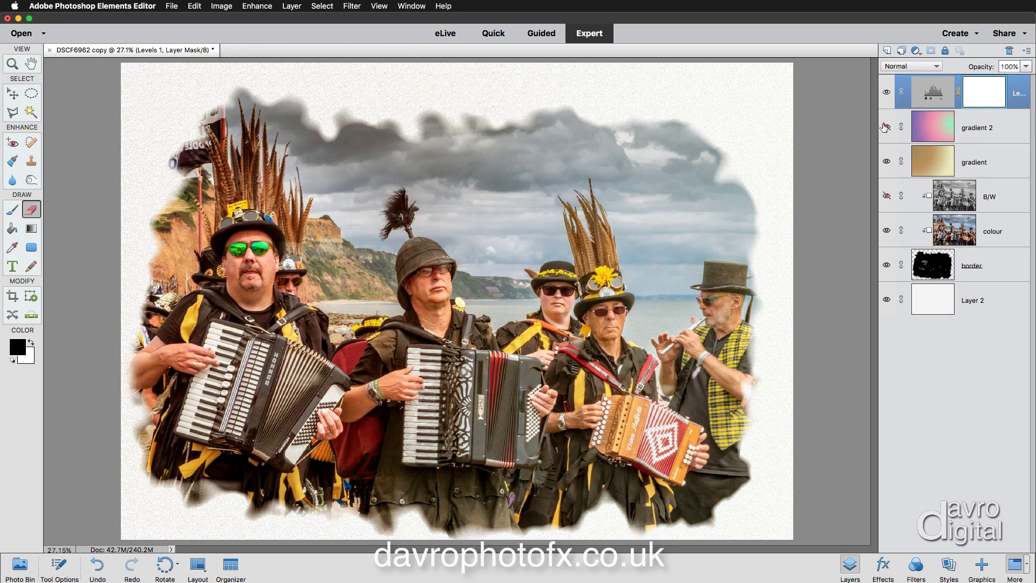
pyautogui.click(885, 128)
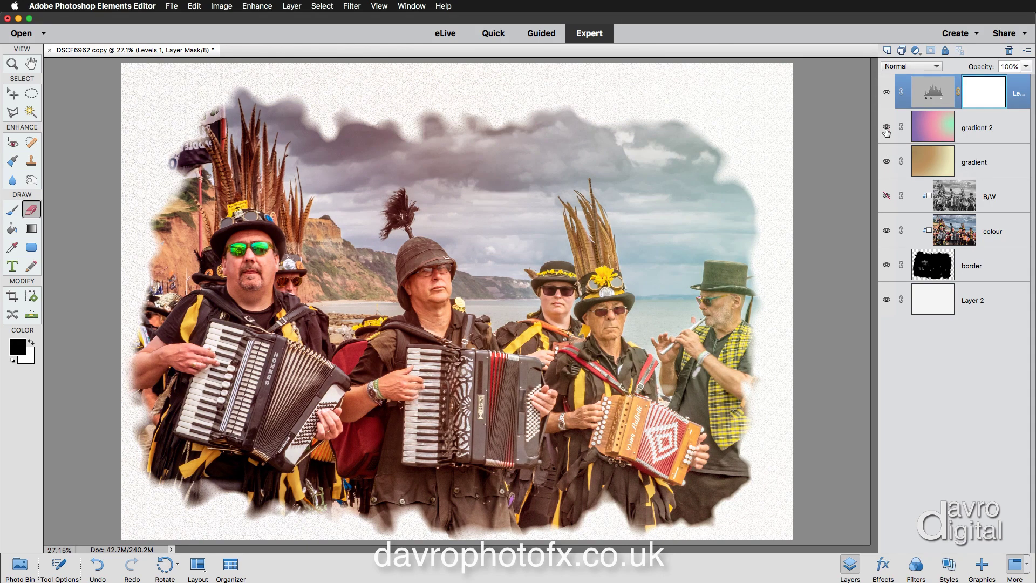
pyautogui.click(886, 197)
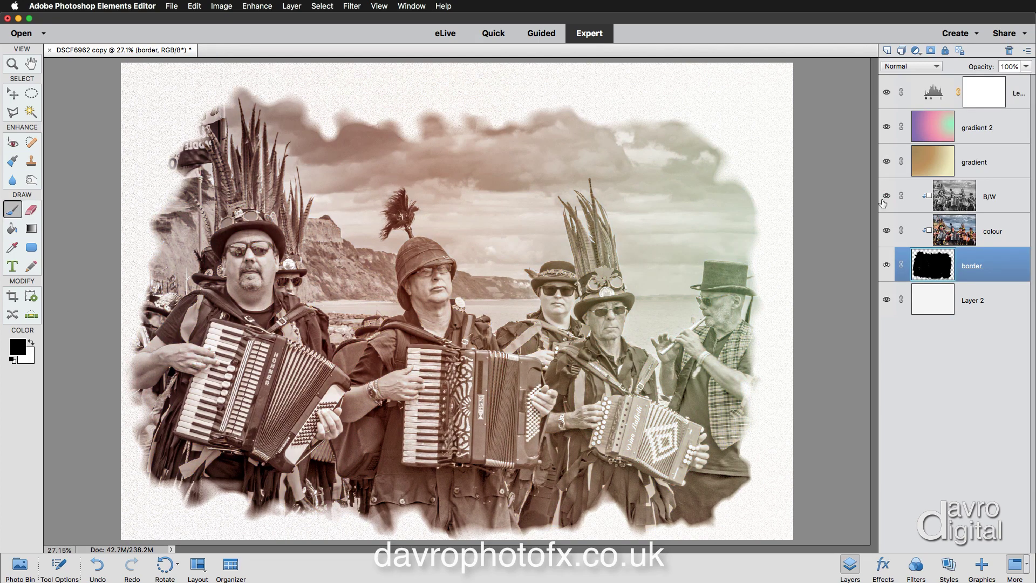
# Set the area around the canvas to black and hide the panels to present the finished image.
pyautogui.rightClick(821, 273)
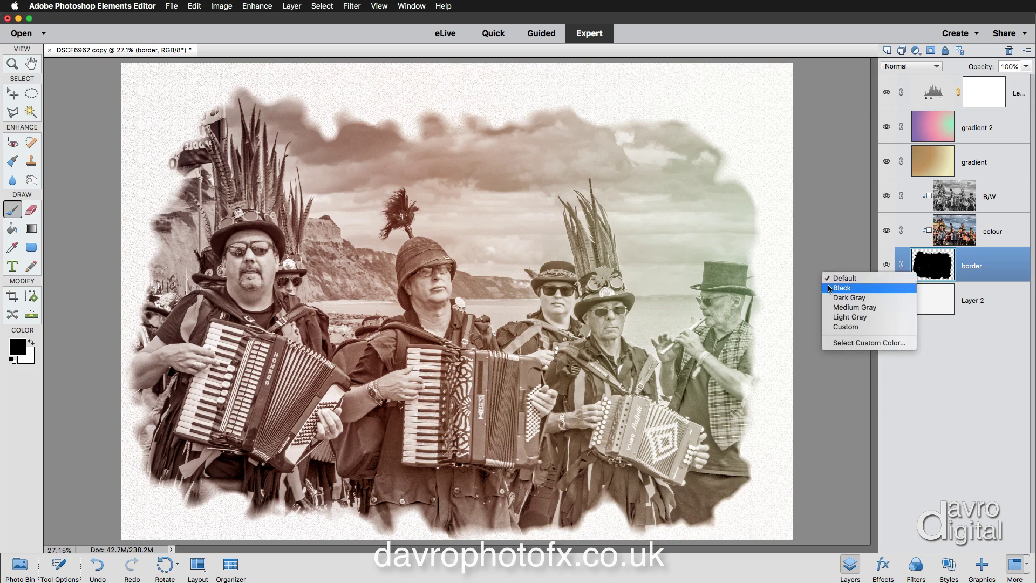
pyautogui.click(830, 288)
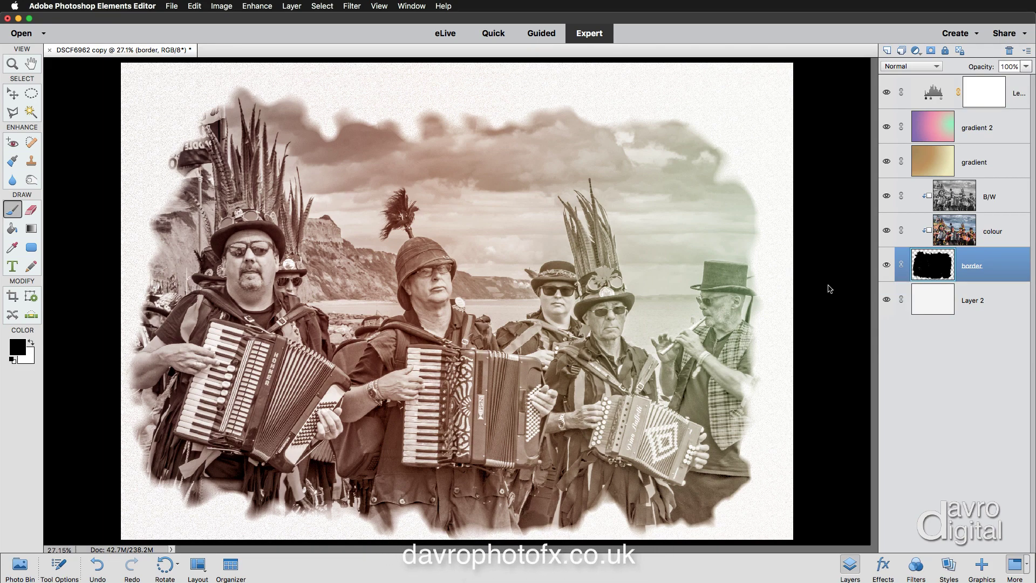
pyautogui.press('Tab')
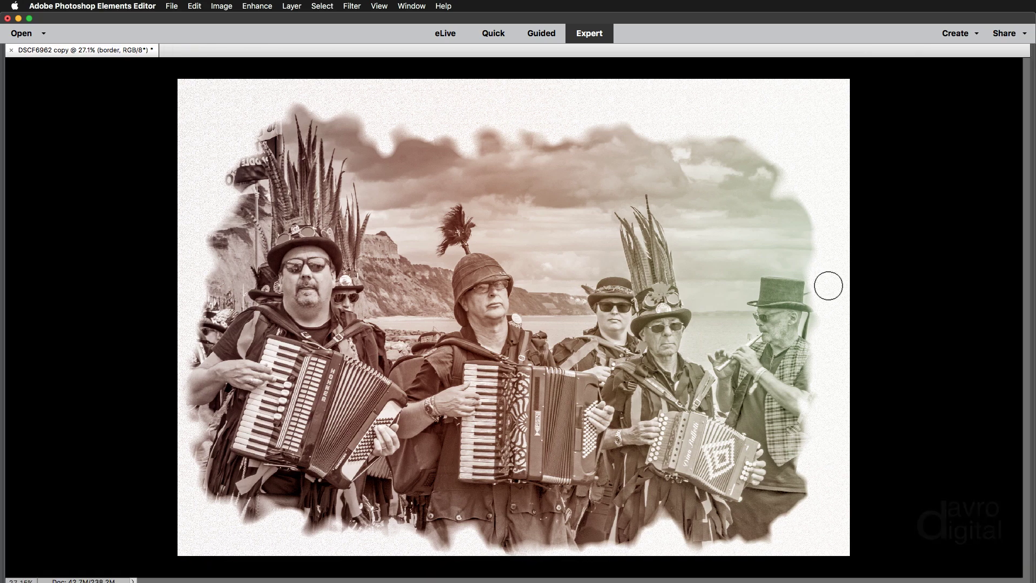